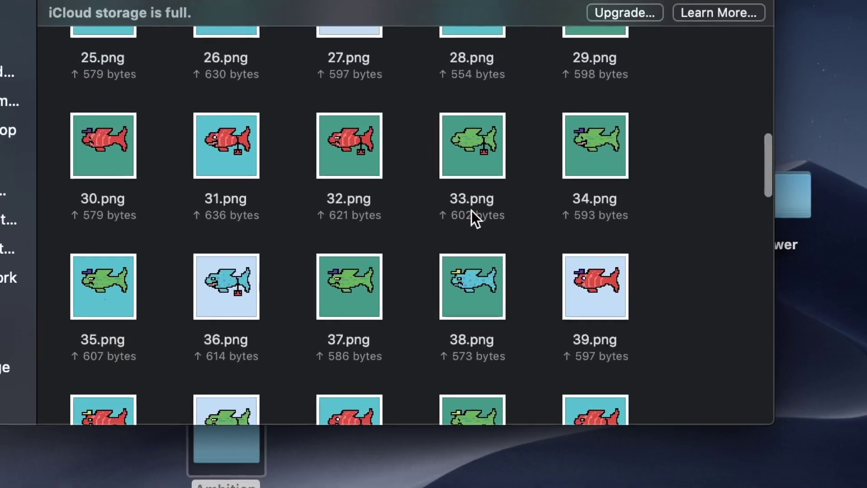
Step: Scroll back to the top of the numbered fish PNG grid in the Finder Images folder
scroll(452, 203, "up", 5)
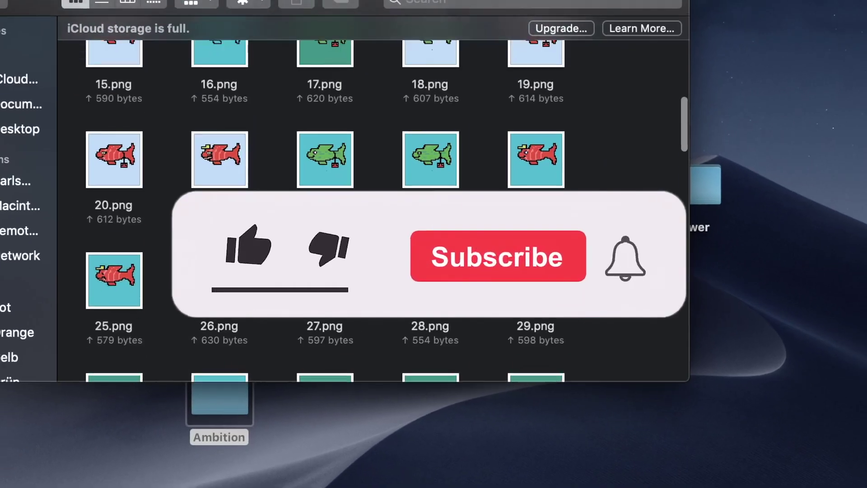
scroll(400, 189, "up", 5)
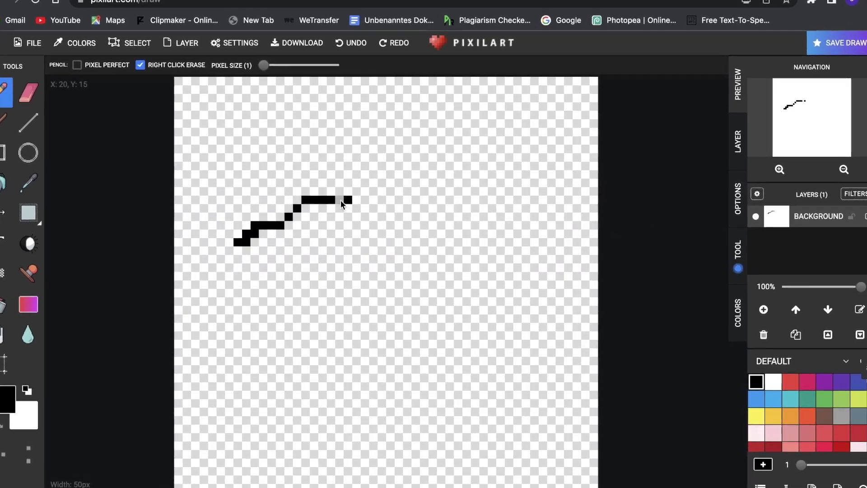
Step: Lengthen the black pixel line to the right and give it a downward hook at the end
mouse_move(341, 200)
left_mouse_down()
mouse_move(424, 204)
mouse_move(416, 219)
left_mouse_up()
mouse_move(234, 252)
left_mouse_down()
mouse_move(235, 275)
mouse_move(314, 300)
left_mouse_up()
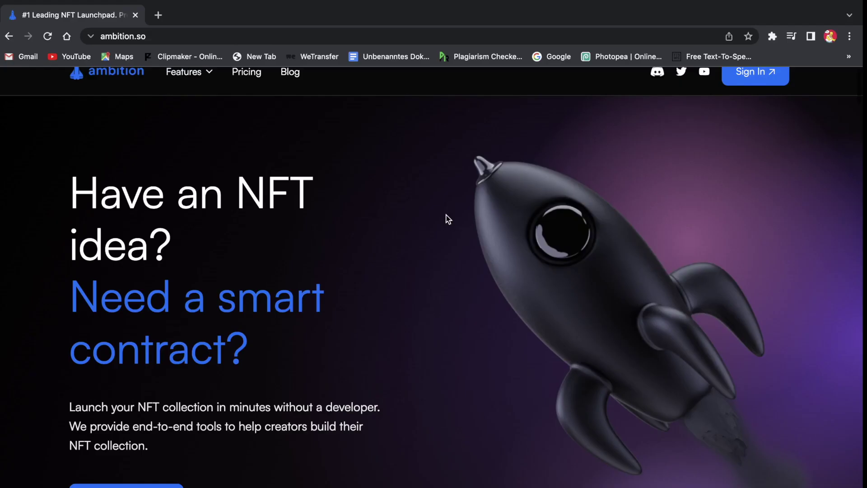
Step: Scroll down and back up through the ambition.so NFT launchpad home page
scroll(448, 219, "down", 1)
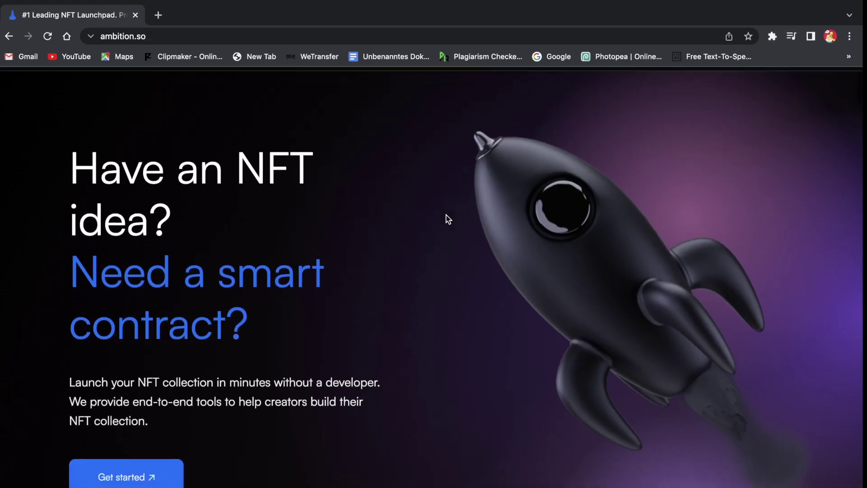
scroll(448, 219, "up", 2)
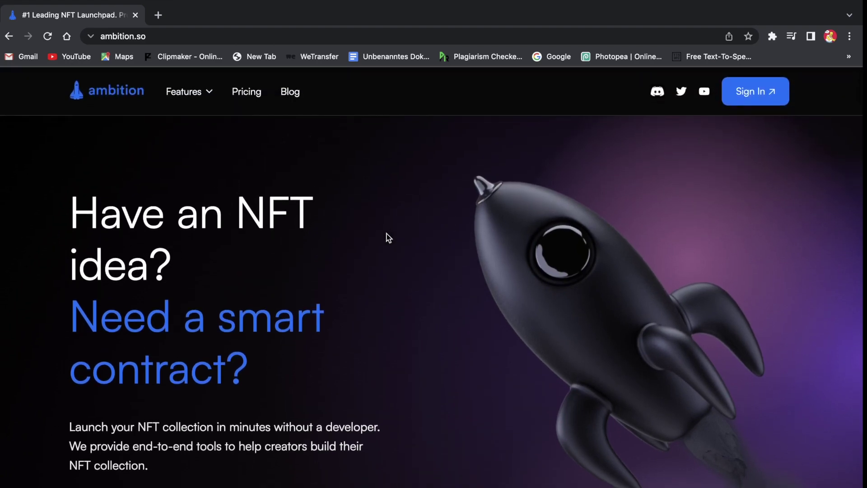
scroll(388, 238, "down", 3)
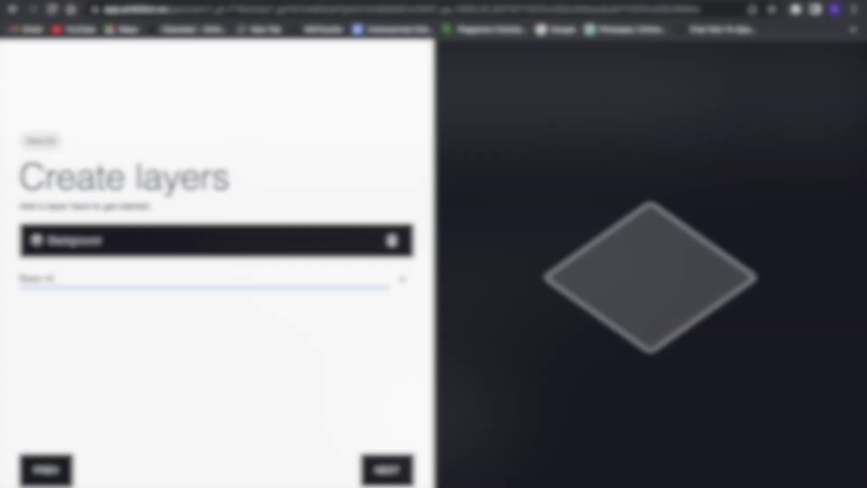
Step: Enter 'el' into the Base model layer name and scroll through the trait upload layers
type("el")
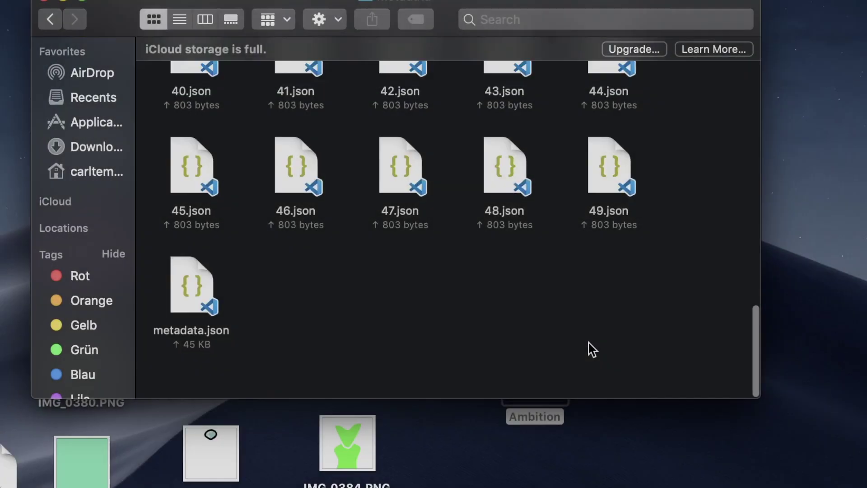
scroll(588, 339, "up", 15)
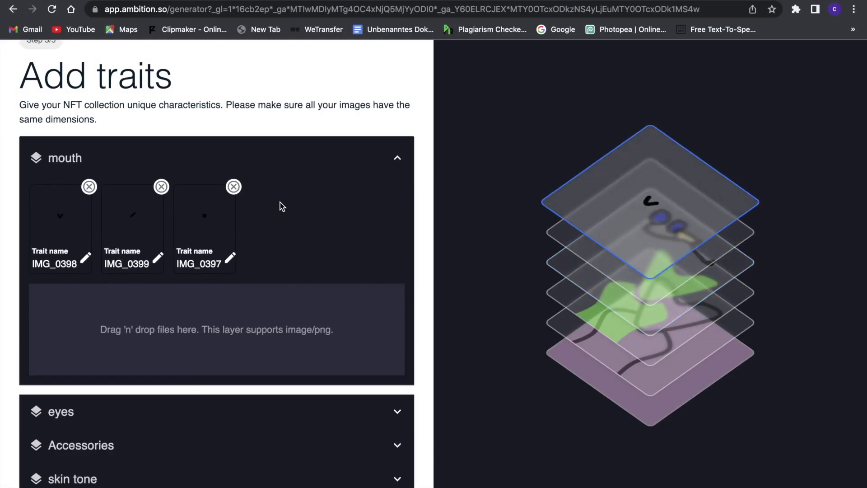
Step: Expand the eyes and Accessories trait sections on the Add traits step
scroll(271, 194, "down", 2)
scroll(147, 177, "down", 3)
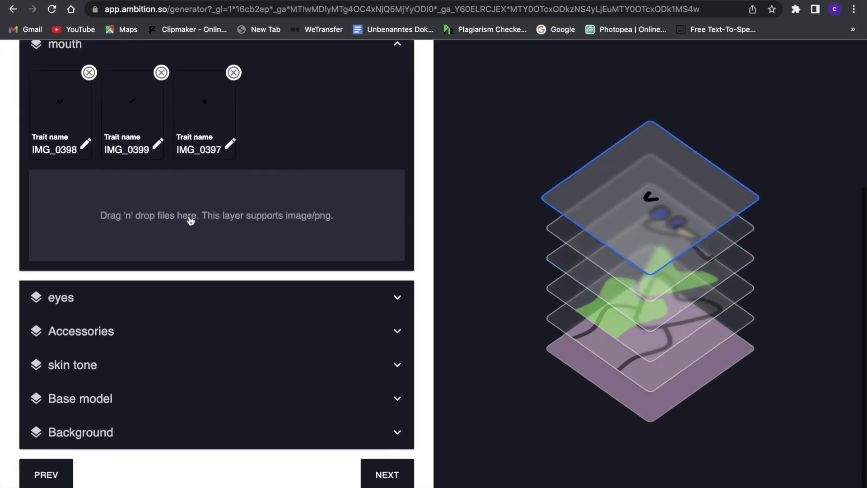
left_click(134, 299)
left_click(115, 351)
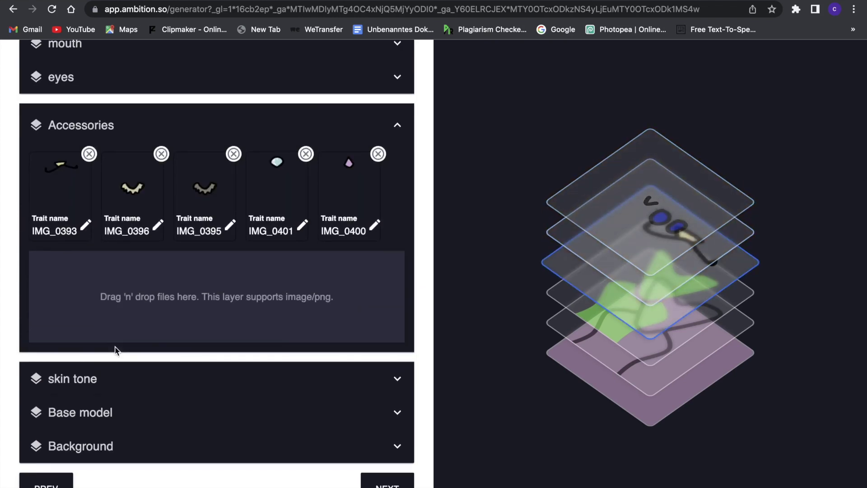
scroll(146, 322, "down", 1)
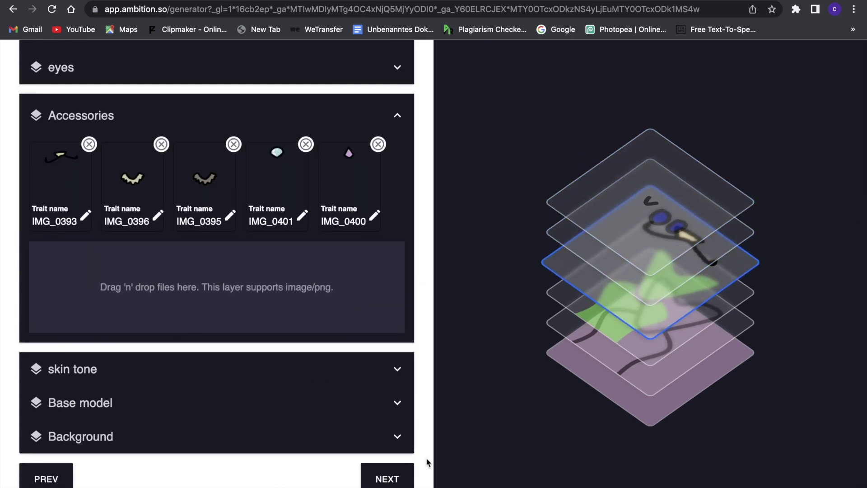
Step: Move to the rarity step and expand skin tone and Base model, showing Accessories at 20.00% each
left_click(401, 482)
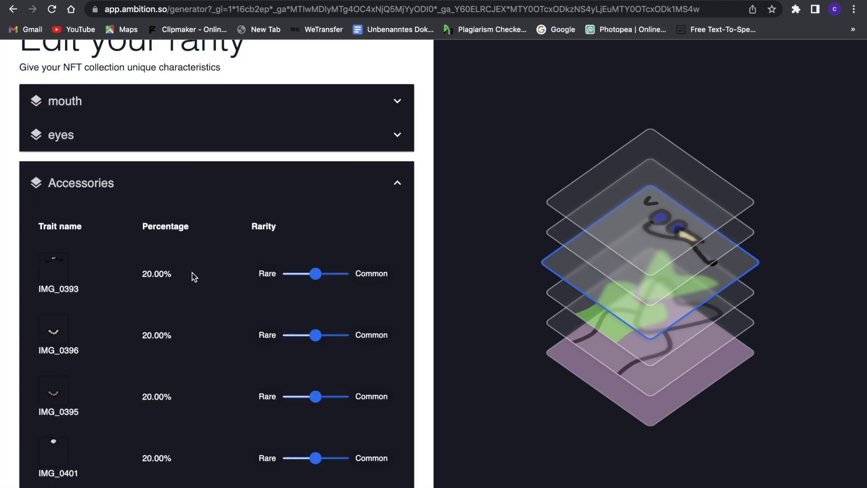
scroll(192, 273, "down", 5)
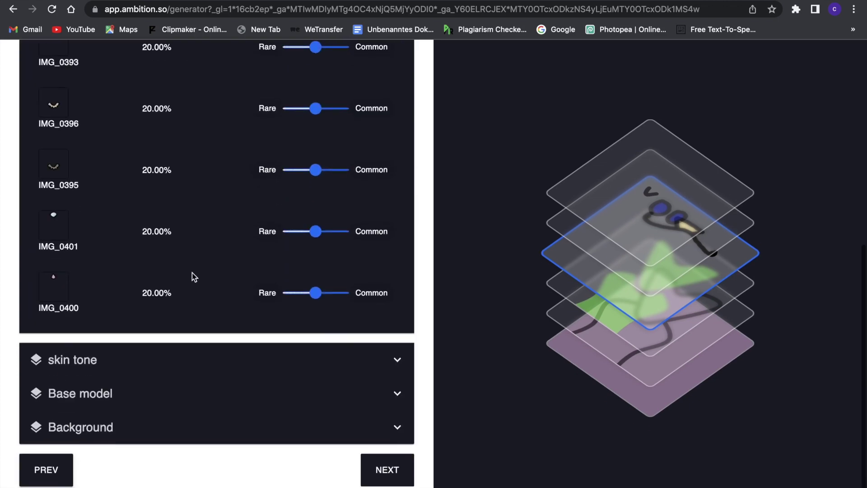
left_click(197, 368)
left_click(172, 403)
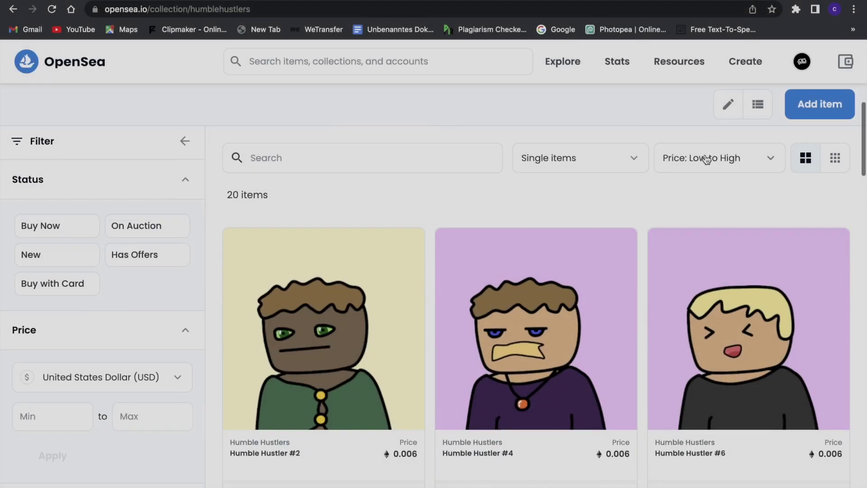
scroll(706, 159, "down", 3)
scroll(706, 159, "down", 6)
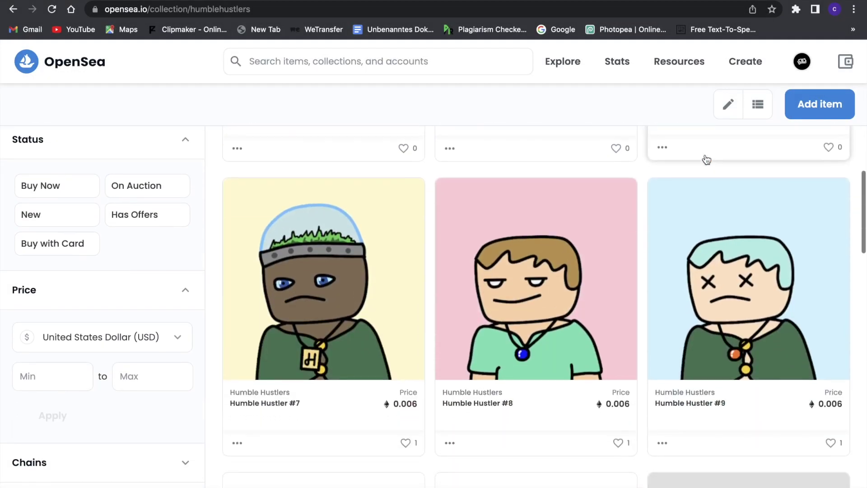
scroll(707, 159, "down", 5)
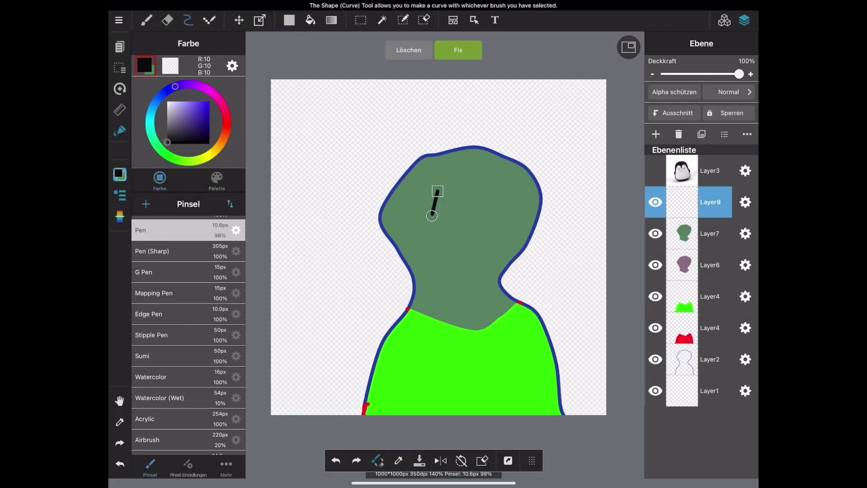
Step: Commit the second eye outline with Fix and bucket-fill the left eye blue
left_click(458, 49)
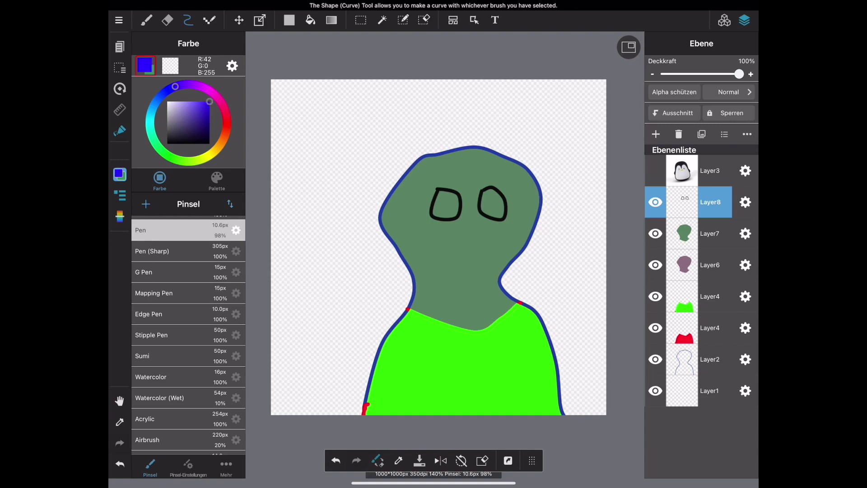
left_click(311, 20)
left_click(446, 204)
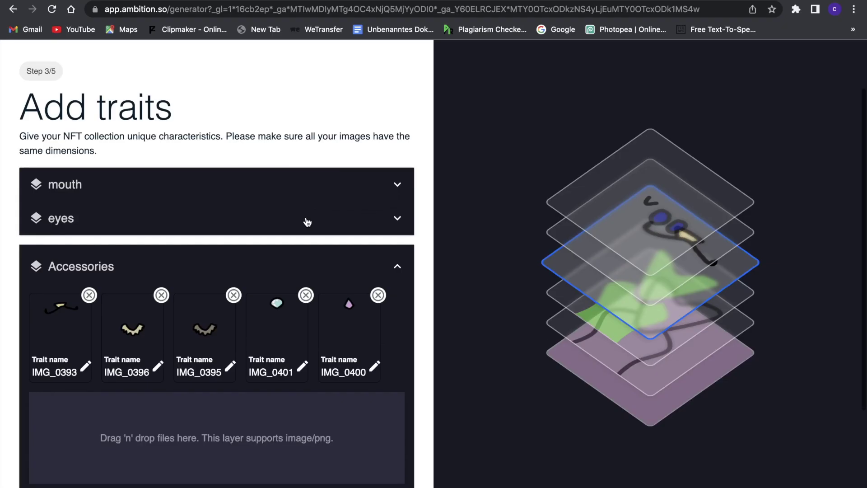
Step: Expand the mouth, eyes and Accessories trait sections on the Add traits page
scroll(307, 222, "down", 1)
left_click(323, 162)
scroll(280, 202, "down", 1)
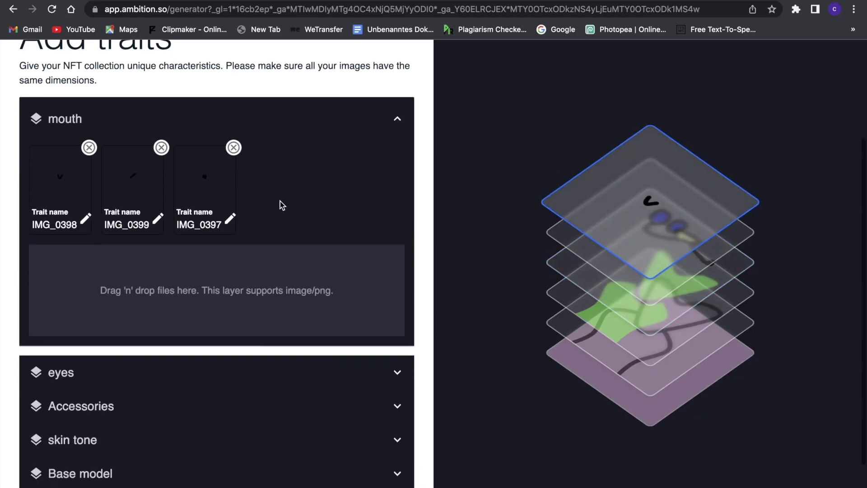
scroll(153, 189, "down", 2)
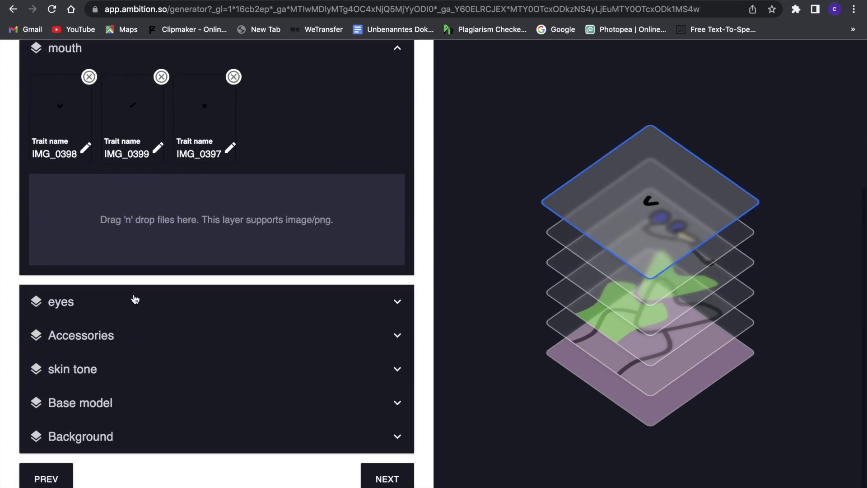
left_click(135, 300)
left_click(116, 346)
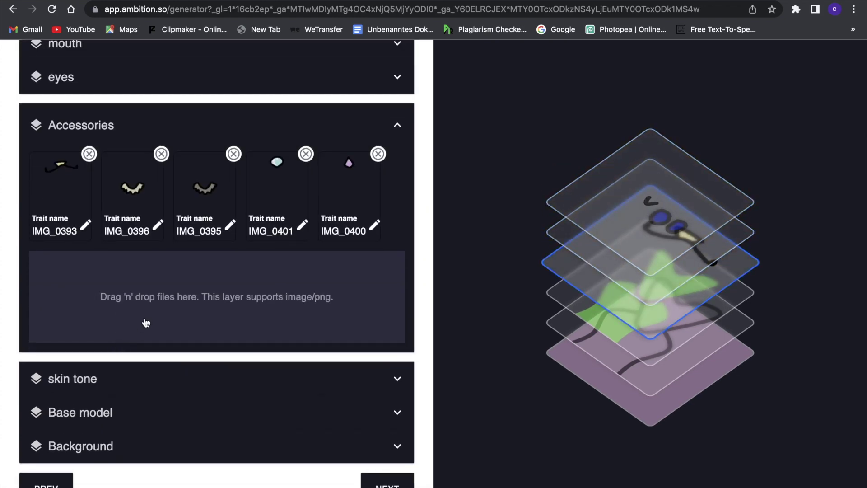
scroll(145, 323, "down", 1)
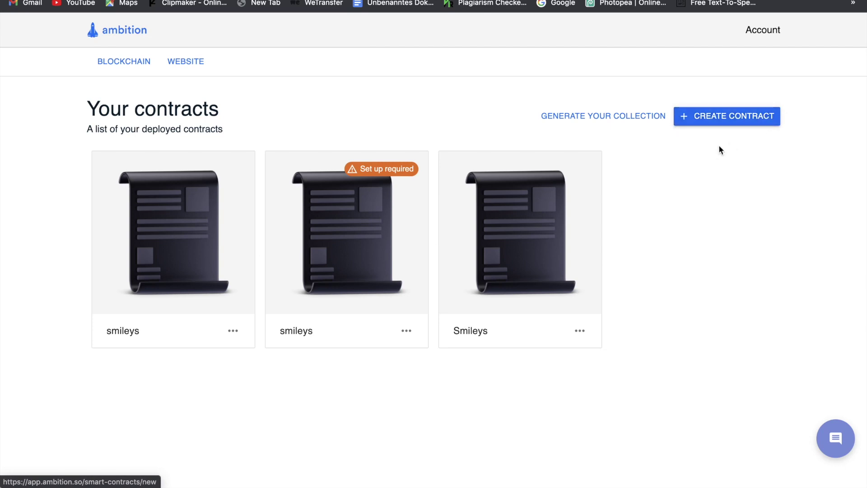
Step: Create a Reptiles contract with name, symbol, price and supply, deployed on Solana devnet
left_click(719, 128)
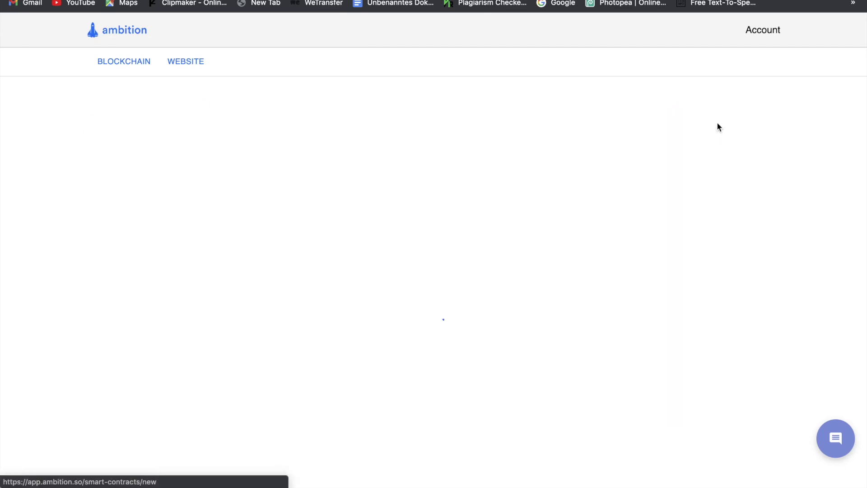
scroll(423, 176, "down", 2)
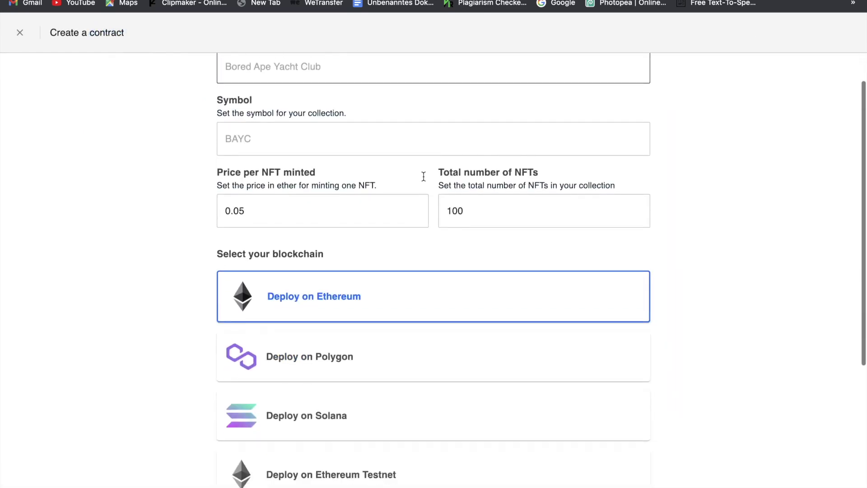
scroll(424, 175, "up", 2)
left_click(382, 177)
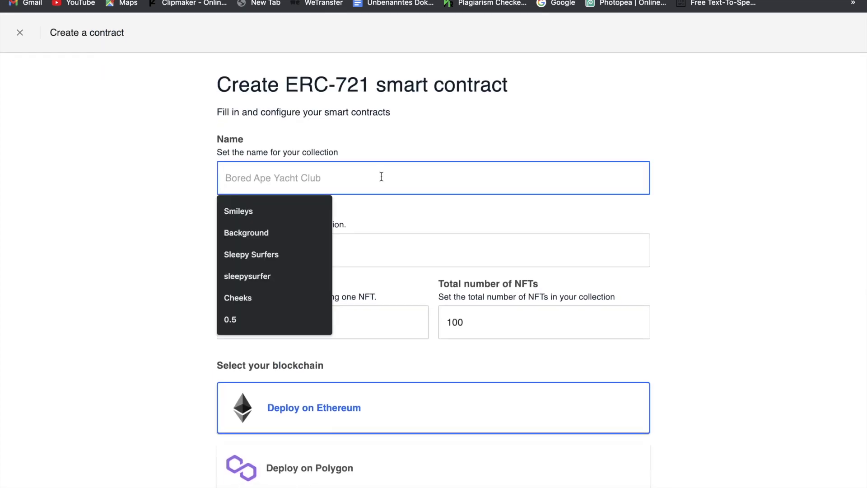
left_click(473, 138)
left_click(386, 172)
left_click(427, 158)
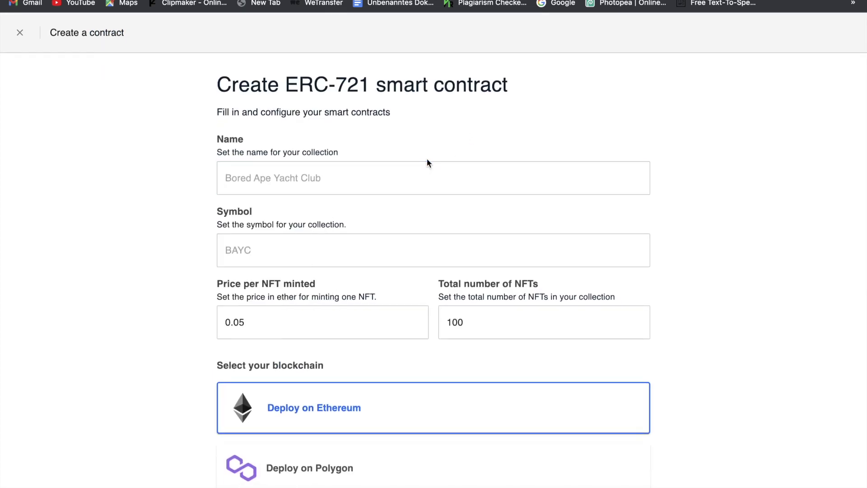
left_click(379, 165)
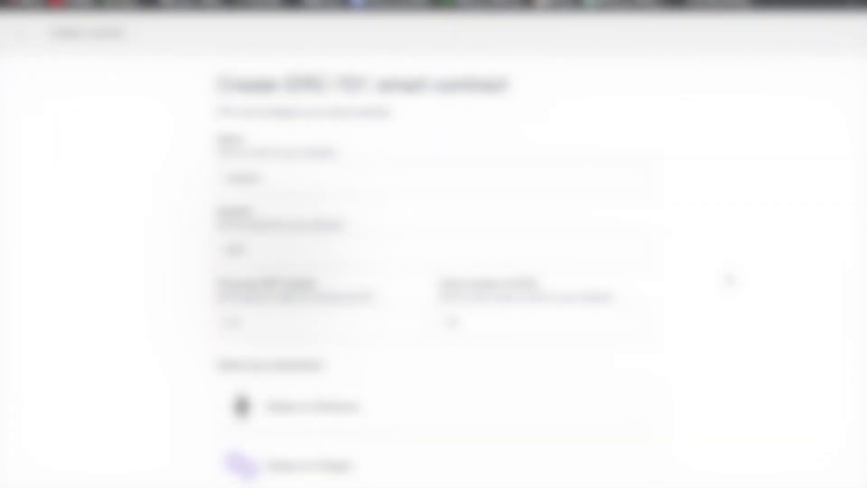
scroll(722, 280, "down", 7)
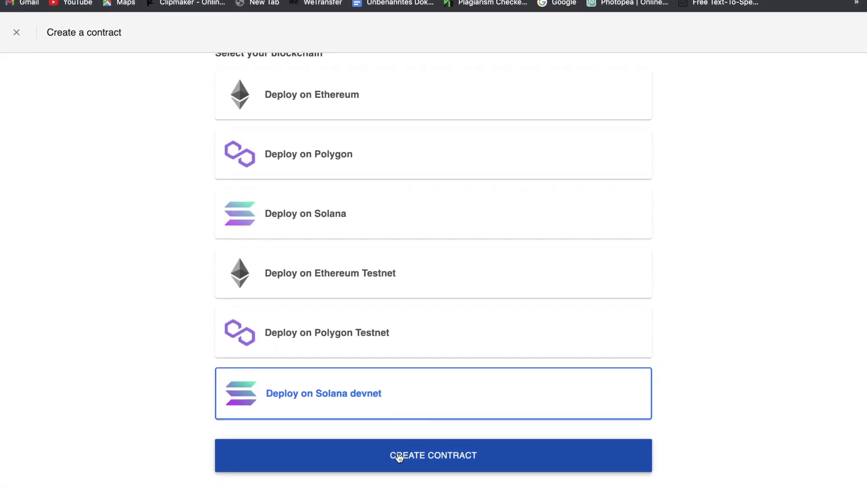
left_click(401, 457)
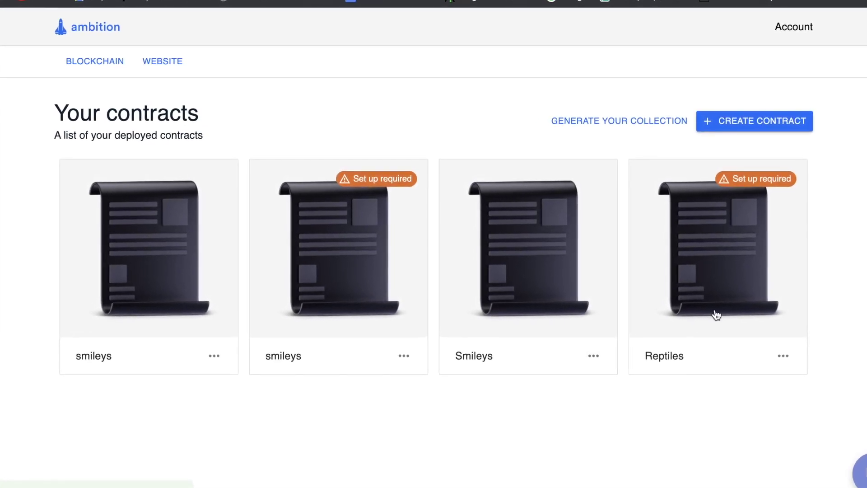
Step: Open the Reptiles contract overview and choose to connect its images
left_click(738, 303)
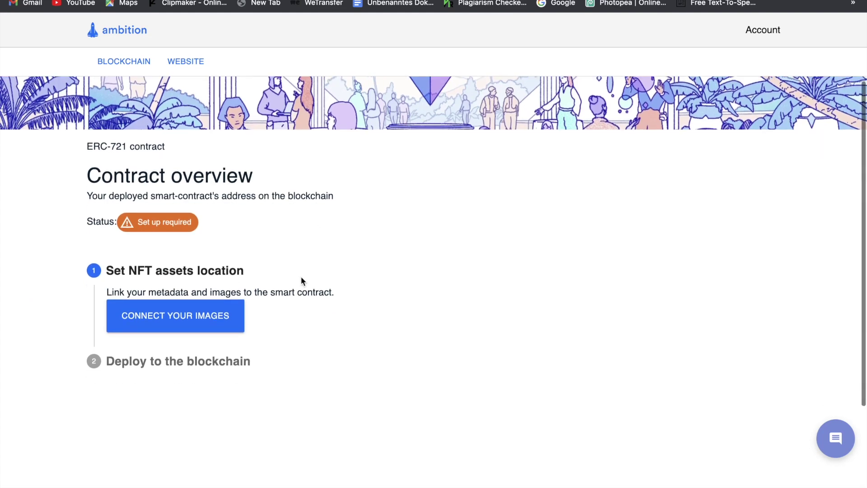
left_click(151, 316)
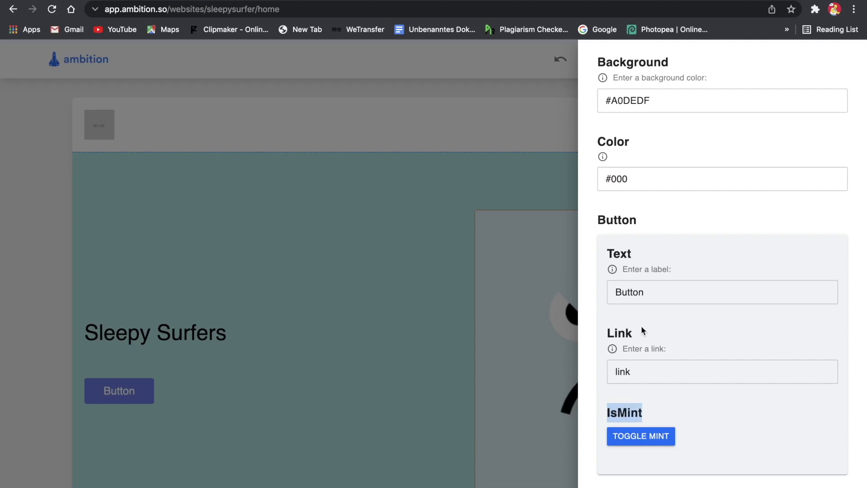
Step: Change the hero button label to Mint
left_click(650, 298)
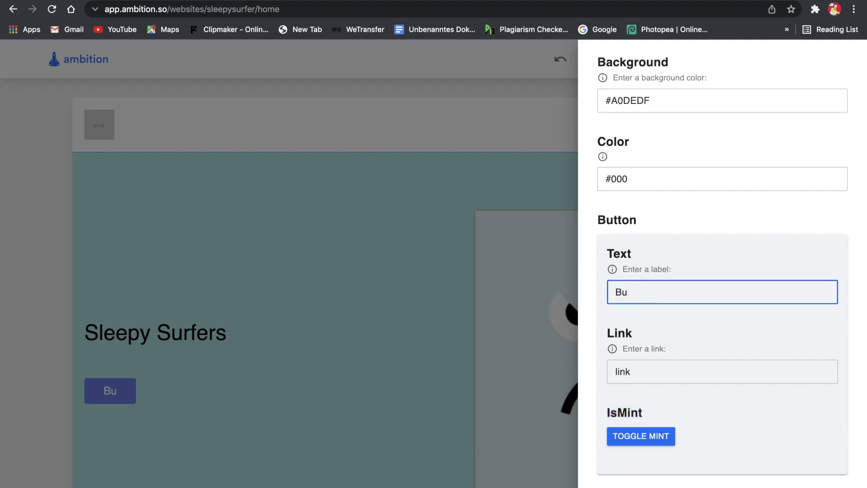
key("BackSpace")
key("BackSpace")
type("Mi")
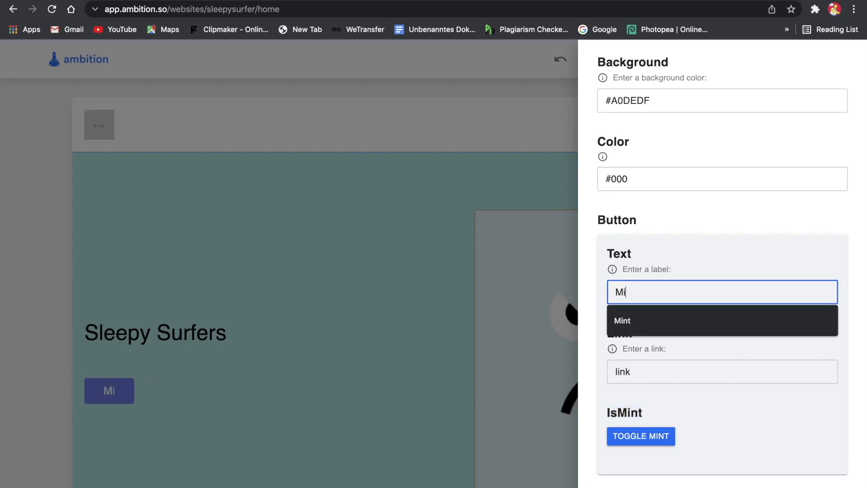
left_click(669, 316)
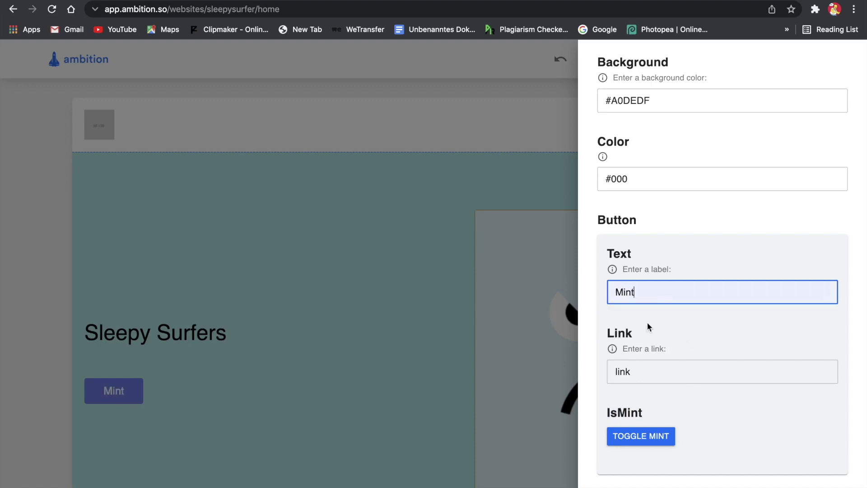
left_click(661, 333)
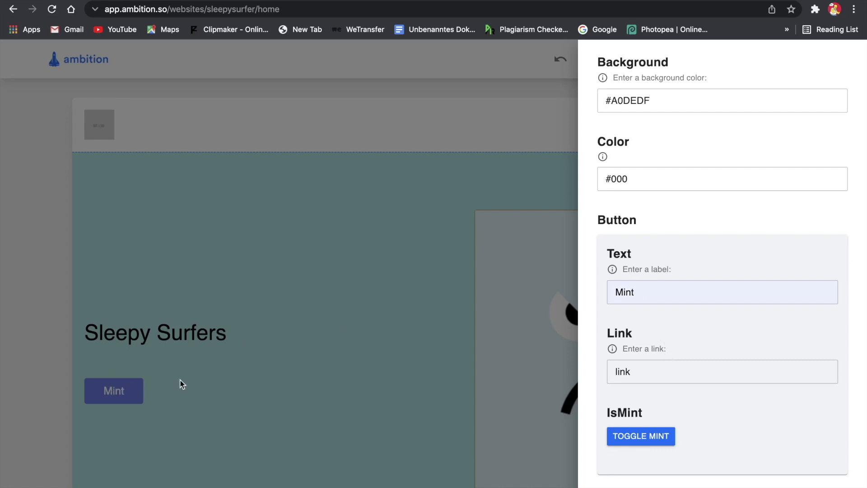
Step: Close the Edit Hero_A panel and scroll over the Sleepy Surfers page
scroll(743, 310, "up", 6)
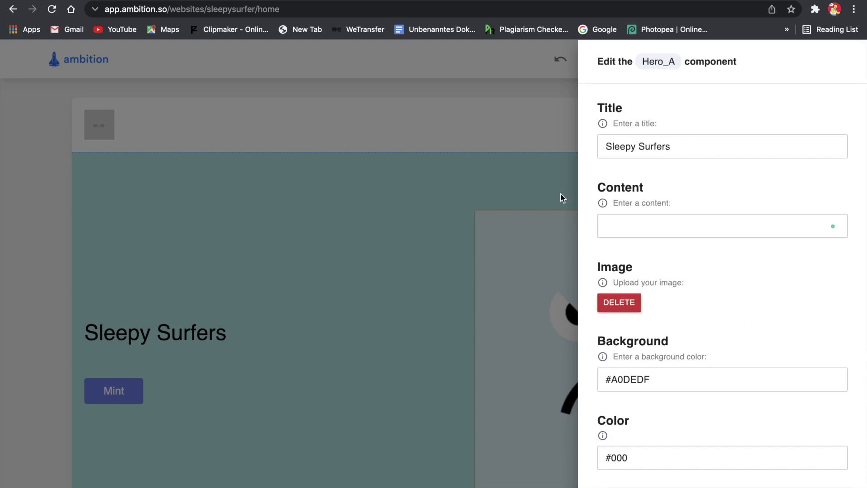
left_click(532, 175)
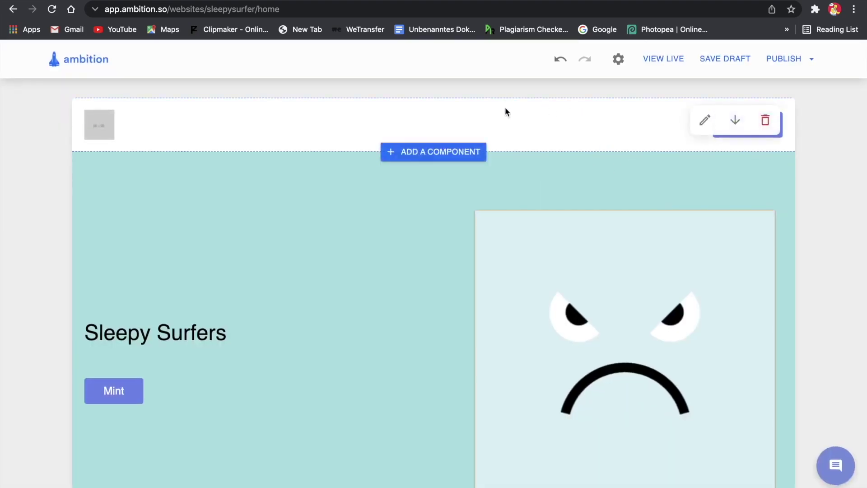
scroll(446, 103, "down", 5)
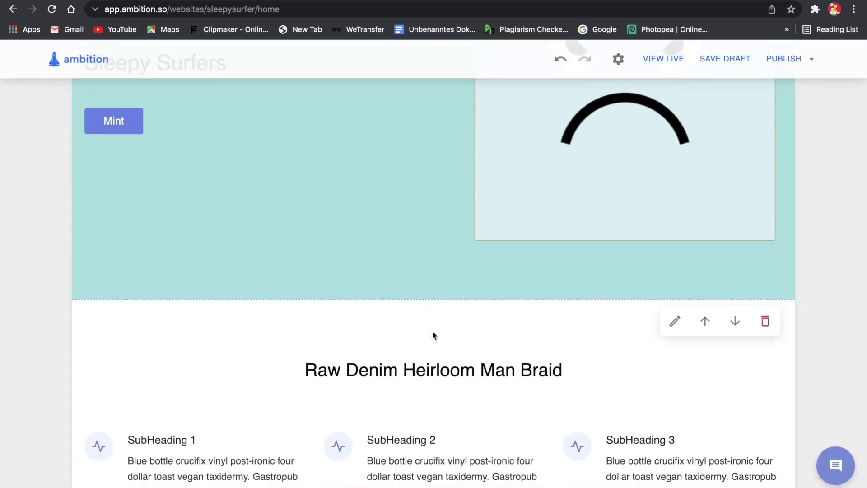
scroll(434, 335, "down", 5)
scroll(463, 299, "up", 10)
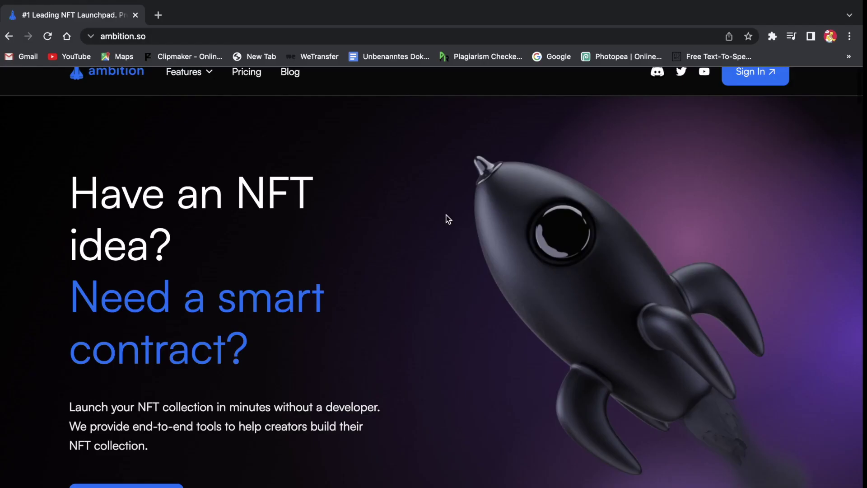
Step: Scroll the ambition.so landing page and choose Get started to reach the no-code NFT generator
scroll(448, 219, "down", 1)
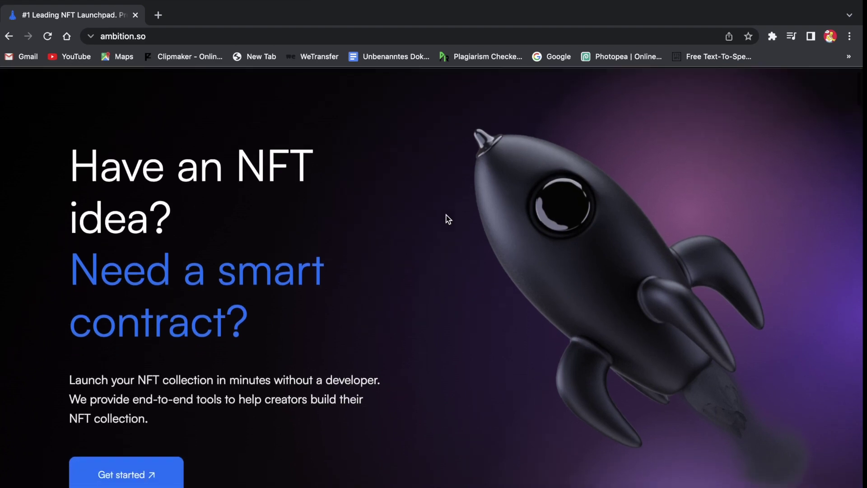
scroll(448, 219, "up", 2)
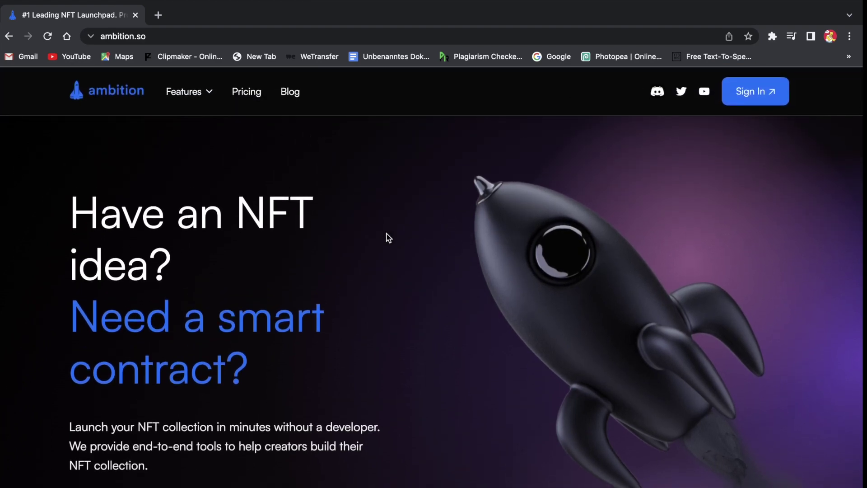
scroll(389, 238, "down", 3)
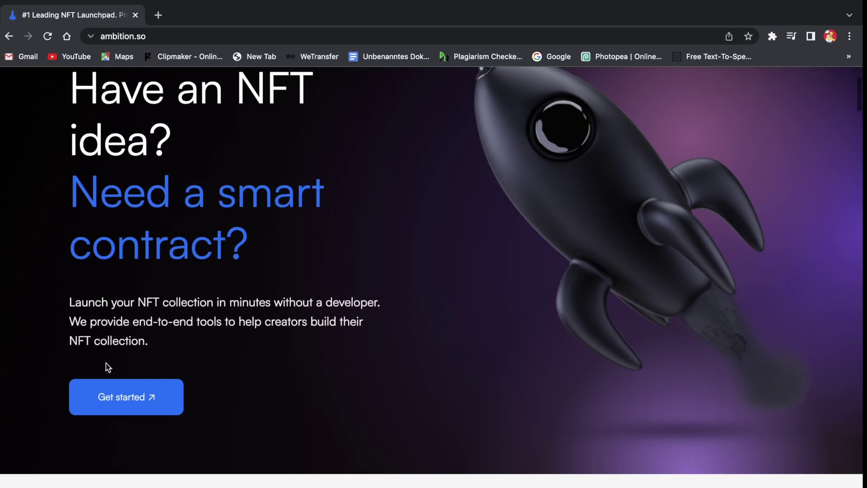
left_click(166, 389)
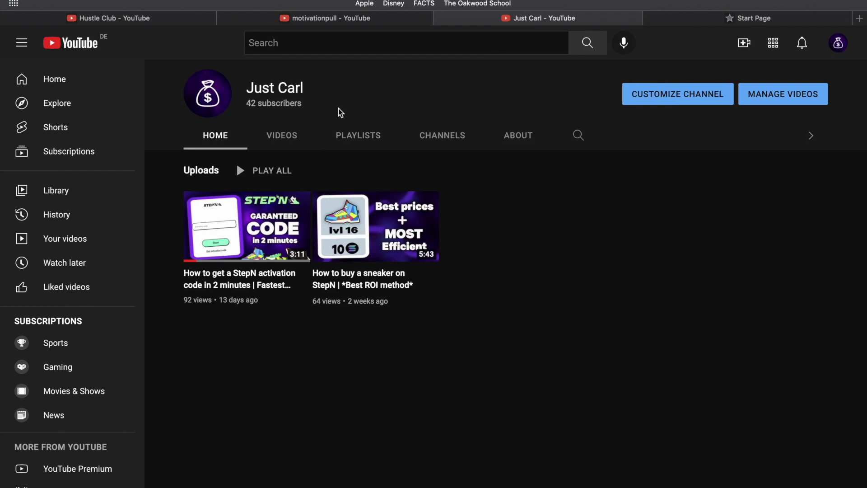
left_click_drag(333, 96, 219, 89)
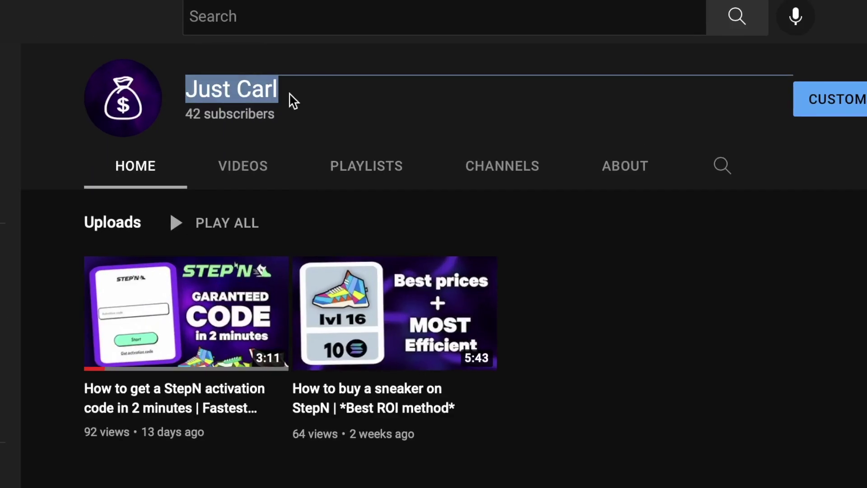
left_click(298, 102)
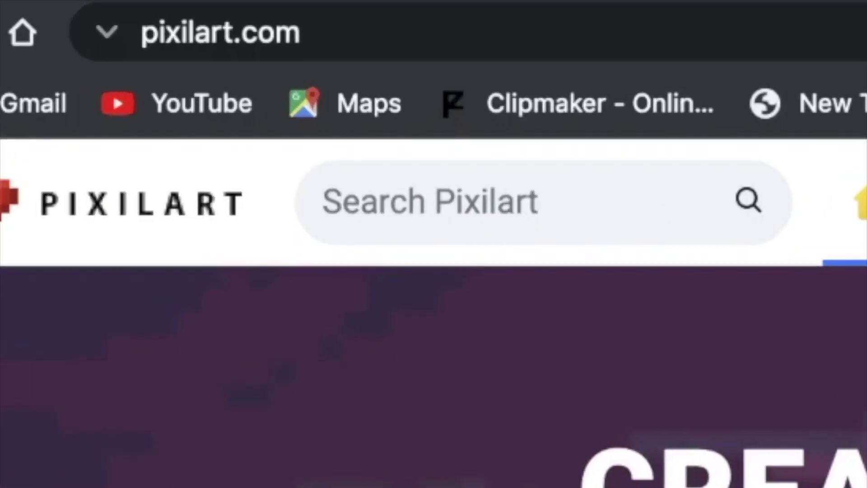
key("super+l")
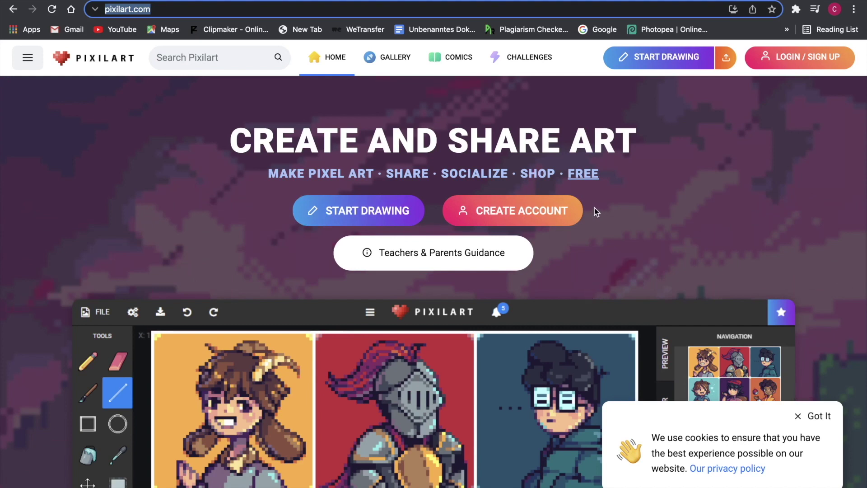
left_click(616, 181)
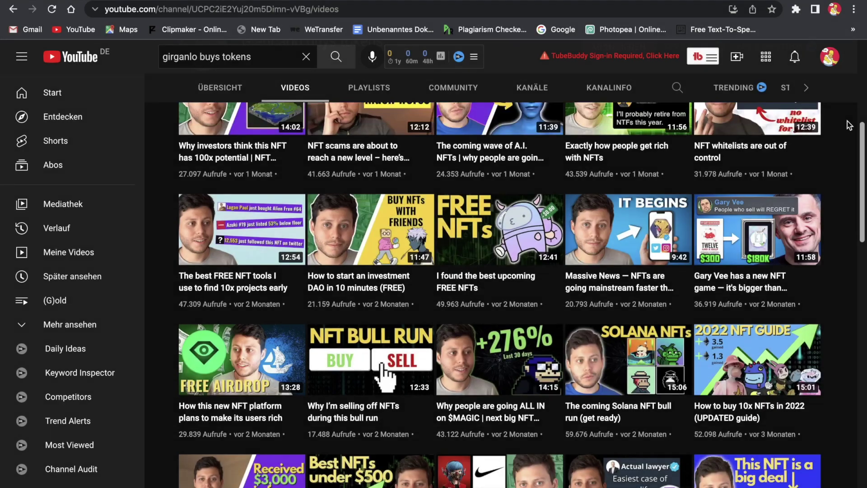
scroll(849, 125, "up", 5)
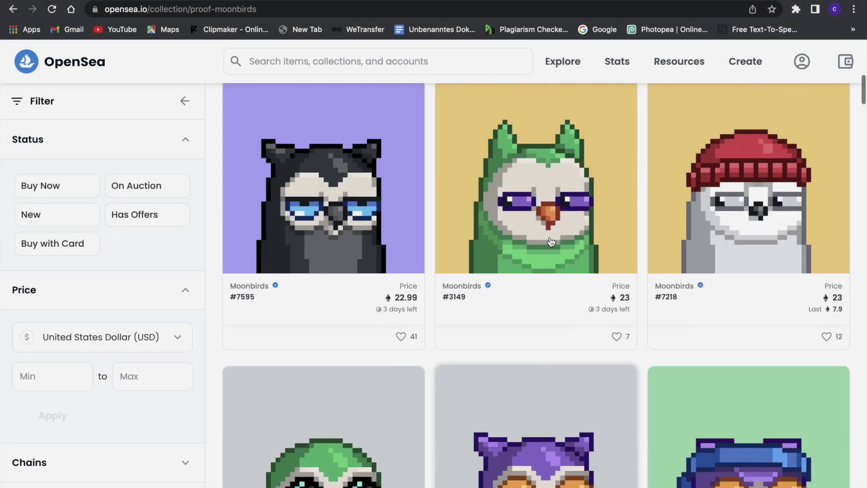
scroll(550, 240, "up", 1)
scroll(549, 240, "down", 3)
scroll(550, 239, "down", 2)
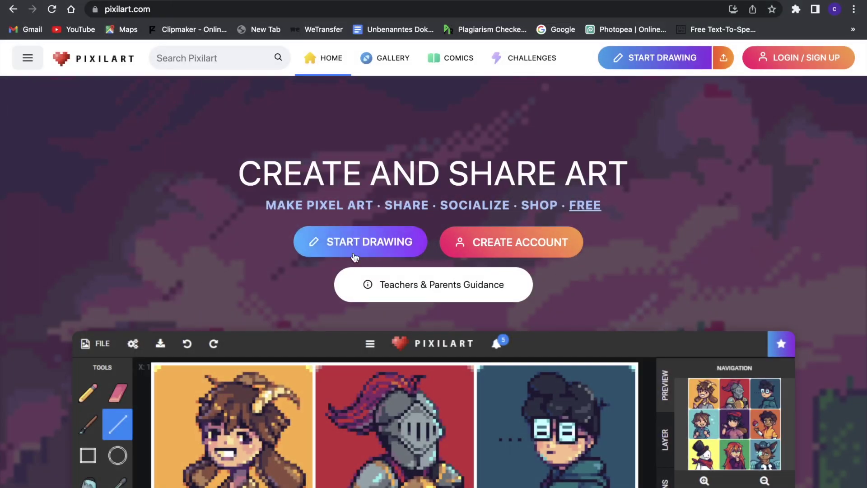
Step: Start a new blank Pixilart drawing and add LAYER 1 above BACKGROUND
left_click(355, 252)
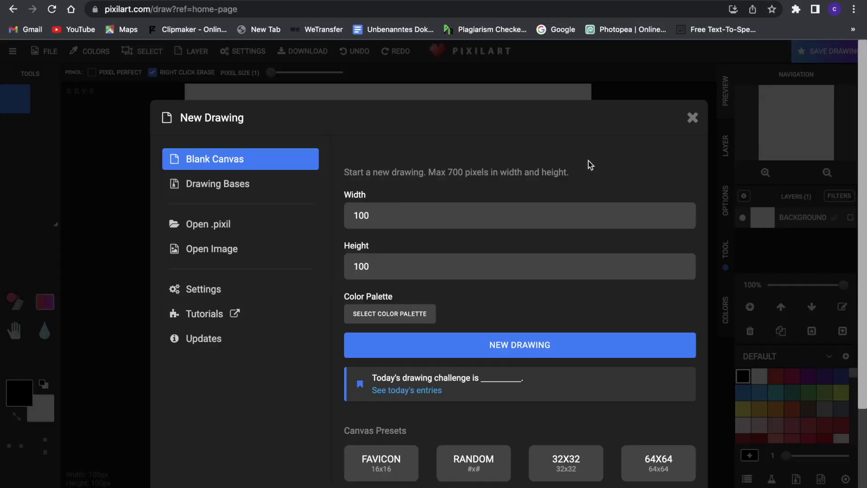
left_click(429, 345)
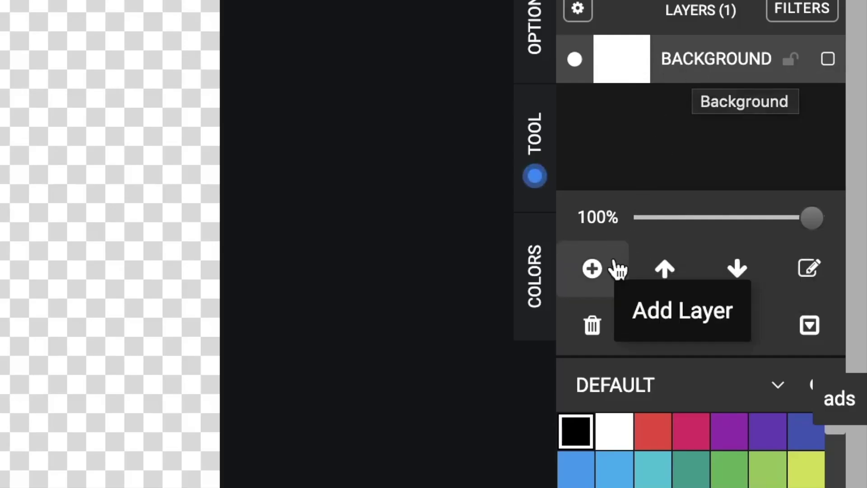
left_click(592, 270)
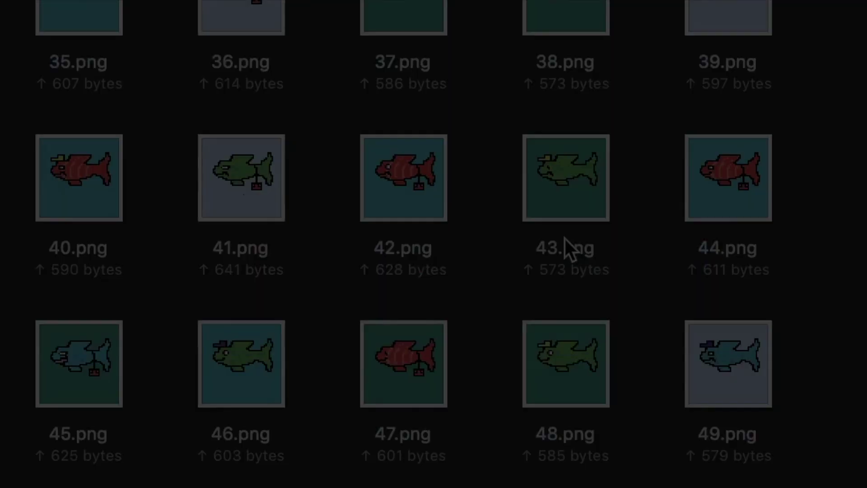
scroll(551, 240, "up", 5)
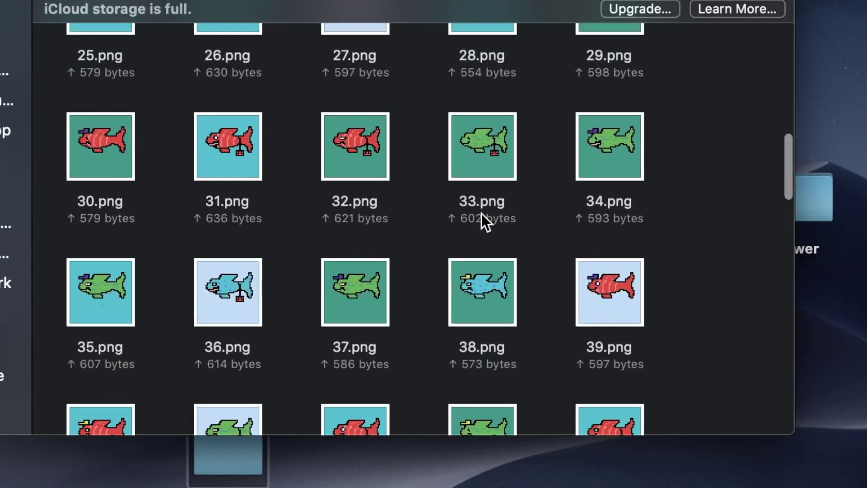
scroll(482, 213, "up", 10)
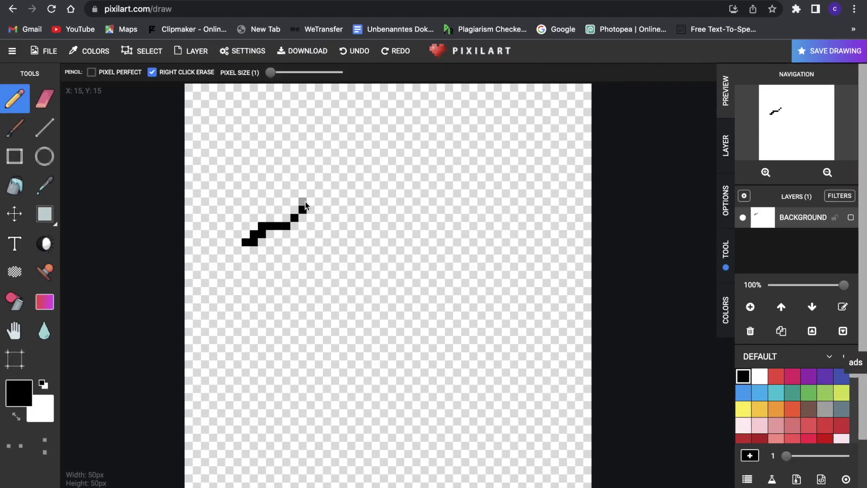
Step: Sketch first pencil strokes for the fish's edge, then undo the bad strokes
left_click_drag(430, 199, 412, 217)
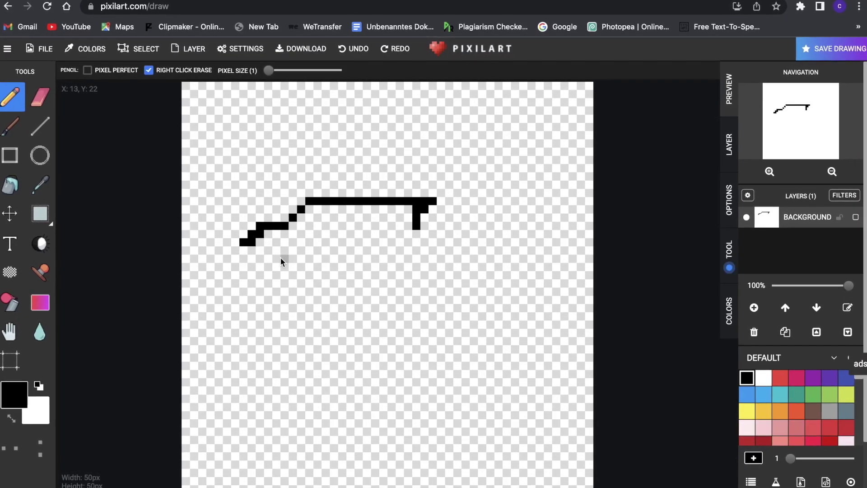
mouse_move(246, 241)
left_mouse_down()
mouse_move(234, 261)
mouse_move(305, 281)
mouse_move(378, 289)
left_mouse_up()
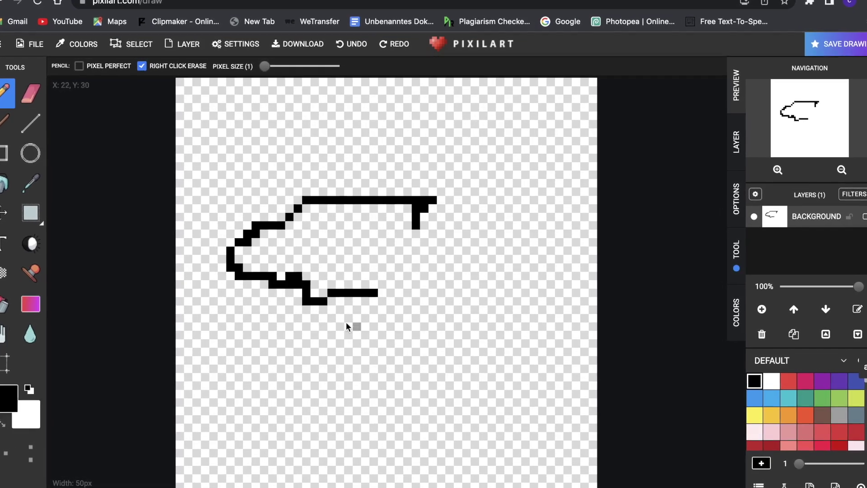
left_click(353, 46)
left_click(353, 47)
left_click(352, 47)
Step: Redraw the fish's stepped back, tail, belly fin and upper tail fin in black
mouse_move(246, 241)
left_mouse_down()
mouse_move(400, 165)
mouse_move(469, 184)
left_mouse_up()
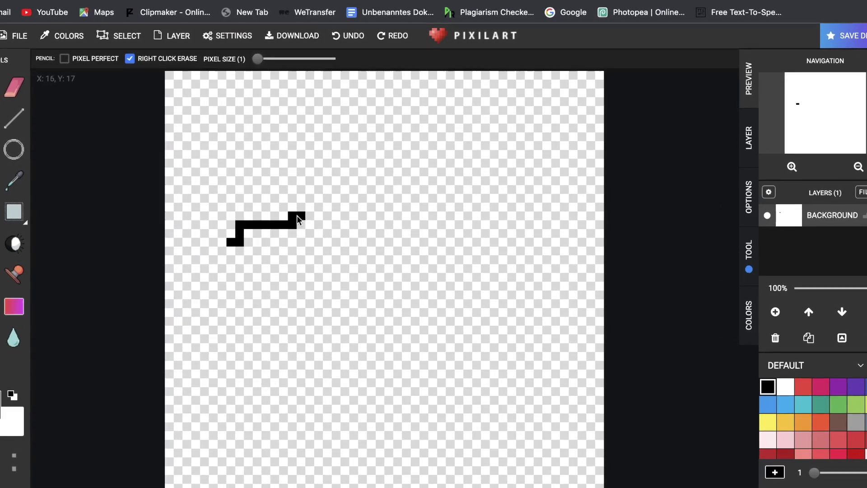
mouse_move(297, 216)
left_mouse_down()
mouse_move(441, 182)
mouse_move(426, 218)
mouse_move(535, 264)
mouse_move(489, 275)
mouse_move(267, 285)
mouse_move(218, 246)
left_mouse_up()
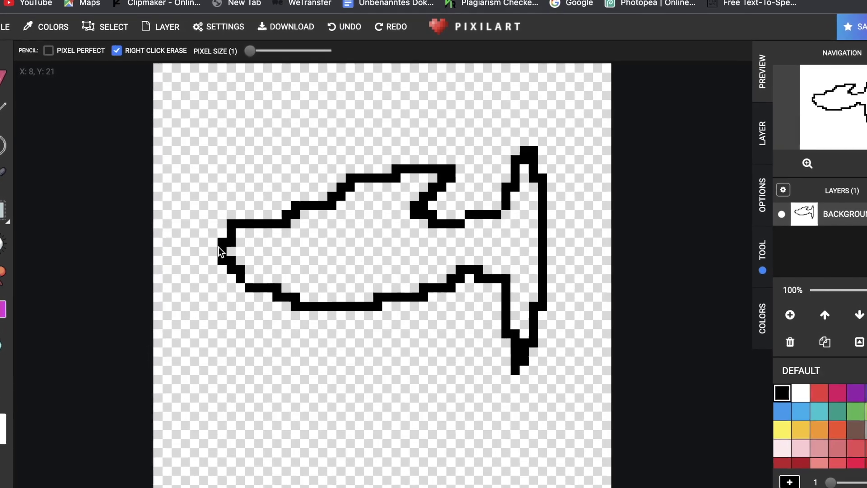
left_click_drag(325, 312, 380, 303)
mouse_move(502, 205)
left_mouse_down()
mouse_move(513, 124)
mouse_move(541, 207)
mouse_move(538, 265)
left_mouse_up()
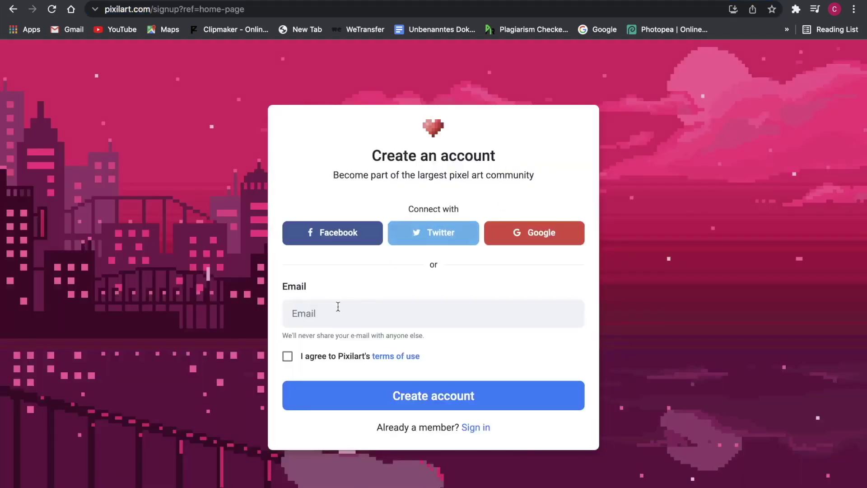
Step: Focus the sign-up Email field, then paint light blue inside the fish outline
left_click(338, 314)
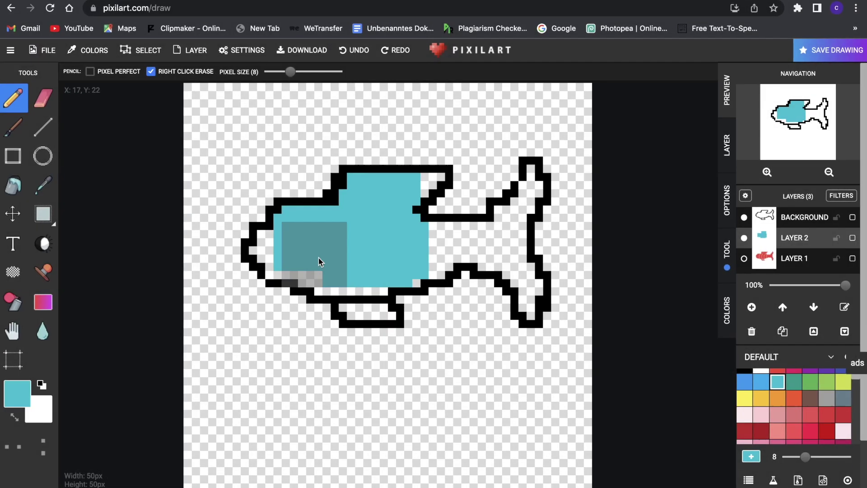
left_click_drag(318, 262, 350, 269)
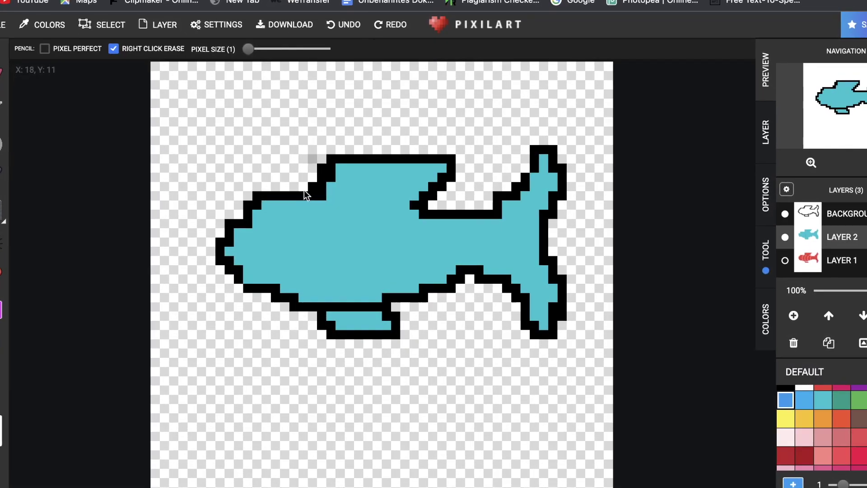
left_click(415, 242)
left_click(402, 279)
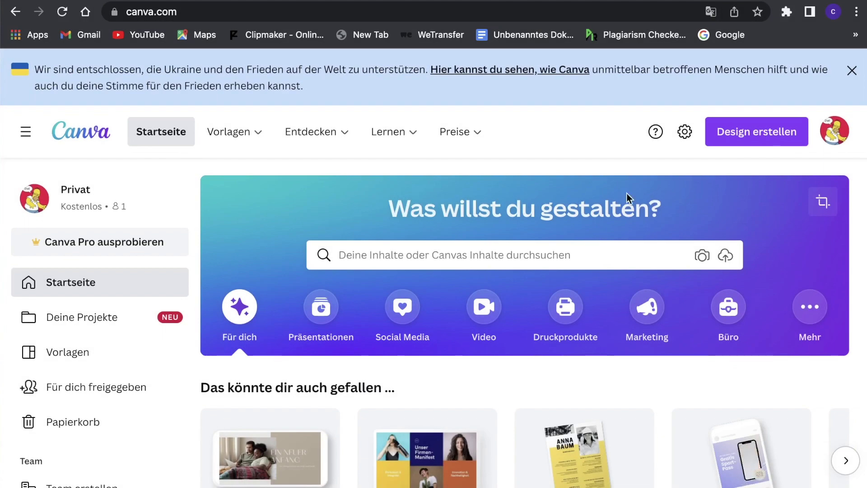
Step: Create a custom-size Canva design of 500 × 500 px
left_click(745, 132)
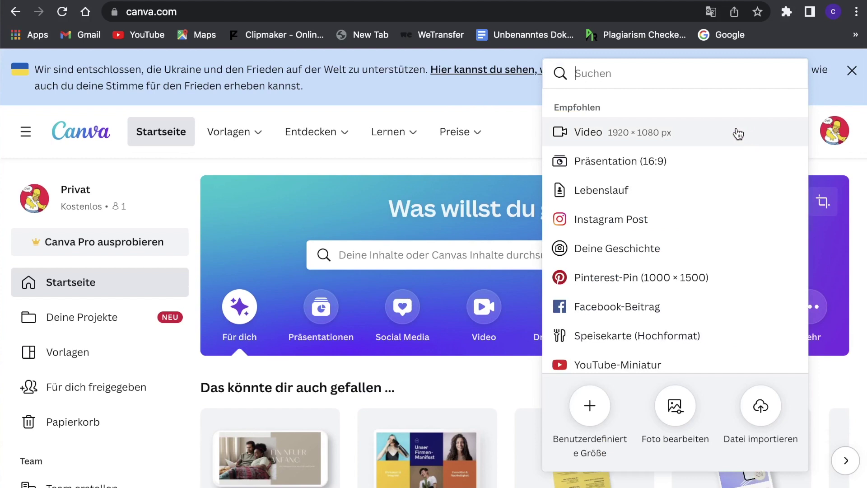
left_click(590, 406)
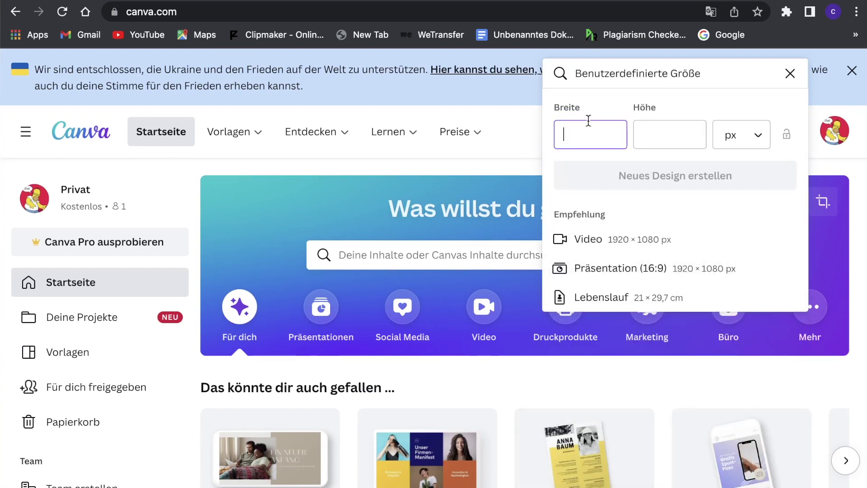
type("500")
left_click(643, 134)
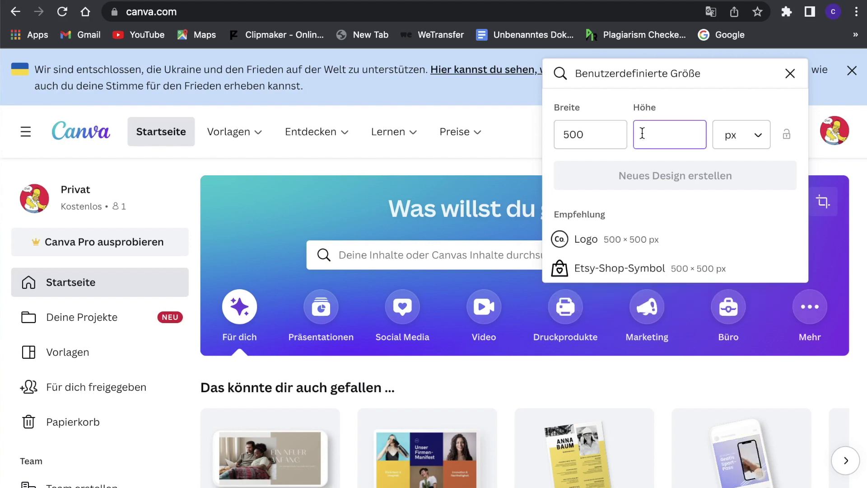
type("500")
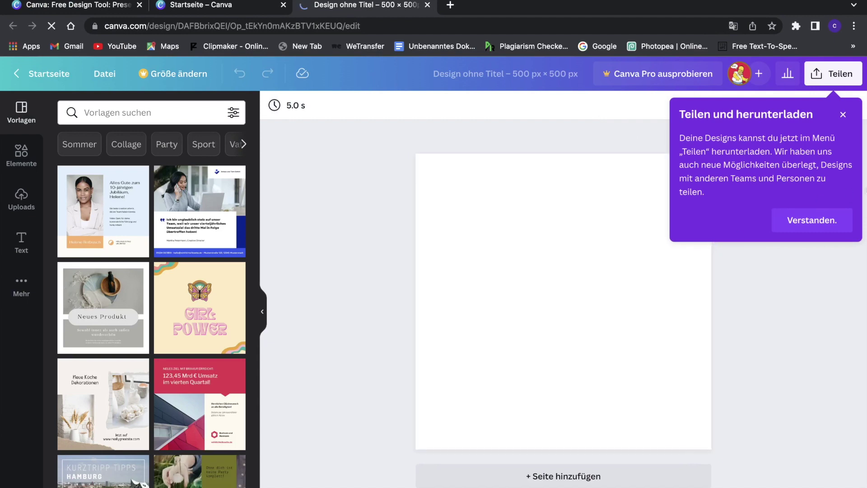
Step: Dismiss the sharing tip and place an eyes graphic from an 'eyes' search on the canvas
left_click(812, 221)
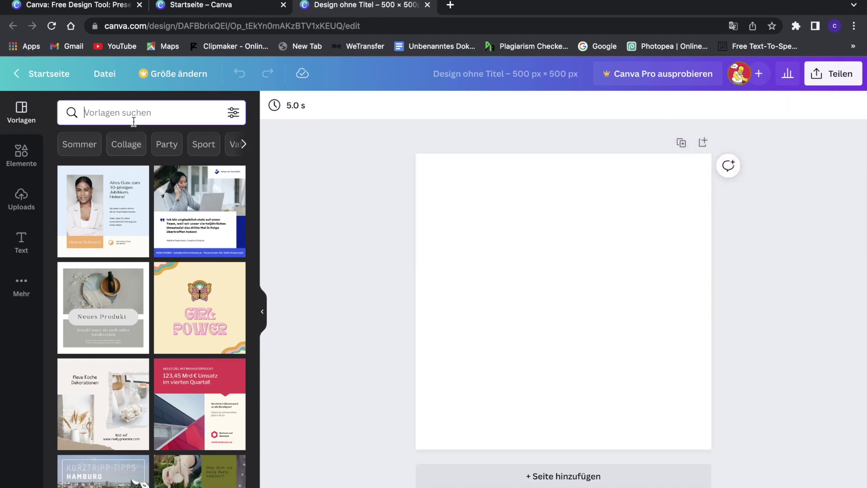
type("eyes")
key("Return")
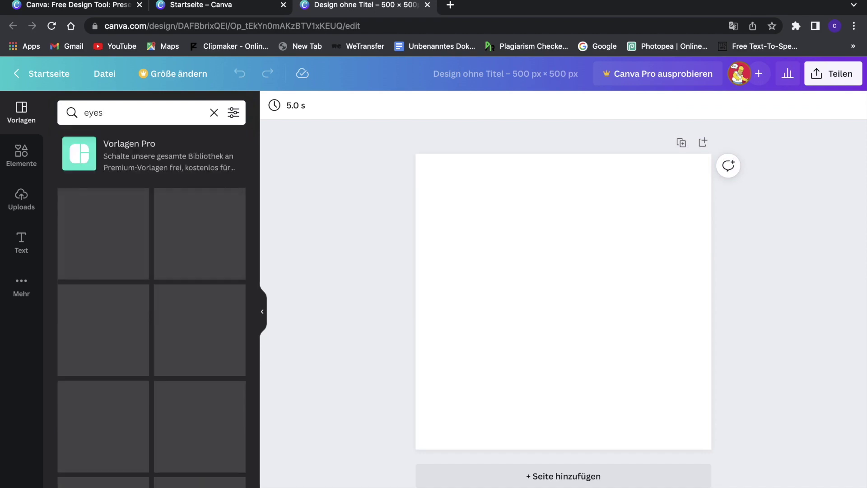
left_click_drag(199, 233, 545, 245)
Step: Search for 'mouths' and place the pink lips below the eyes
scroll(154, 365, "down", 15)
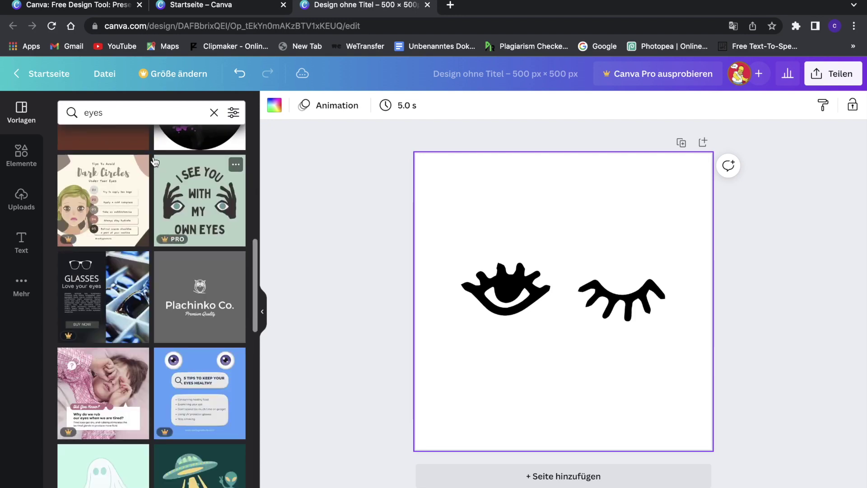
left_click(136, 110)
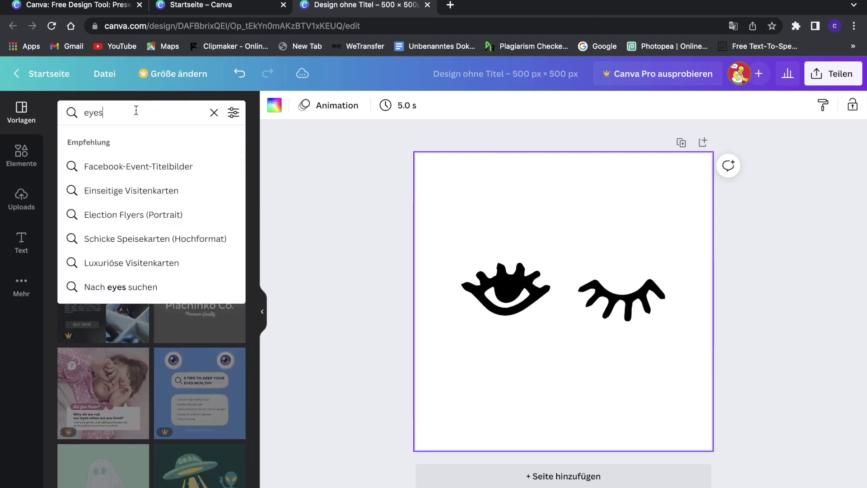
double_click(135, 111)
key("BackSpace")
type("mout")
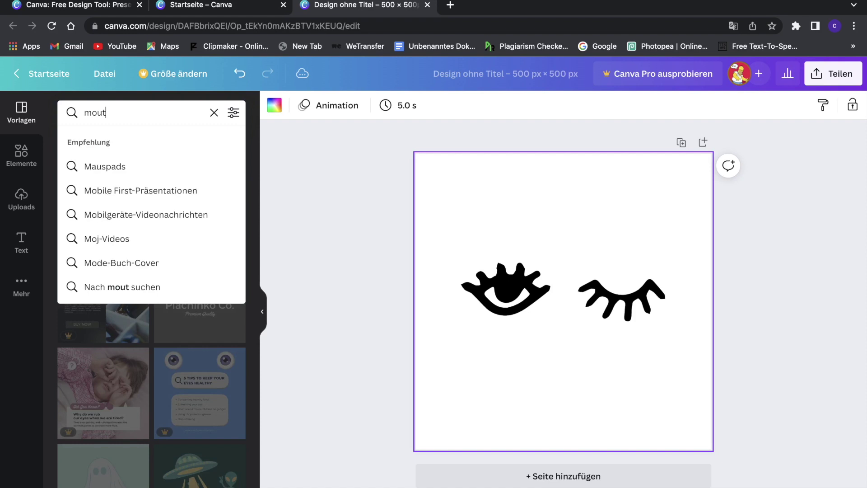
type("hw")
key("BackSpace")
type("s")
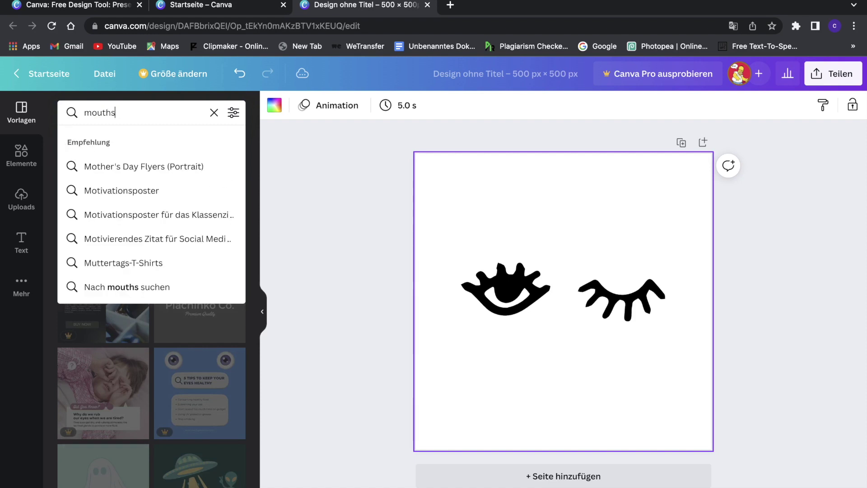
key("Return")
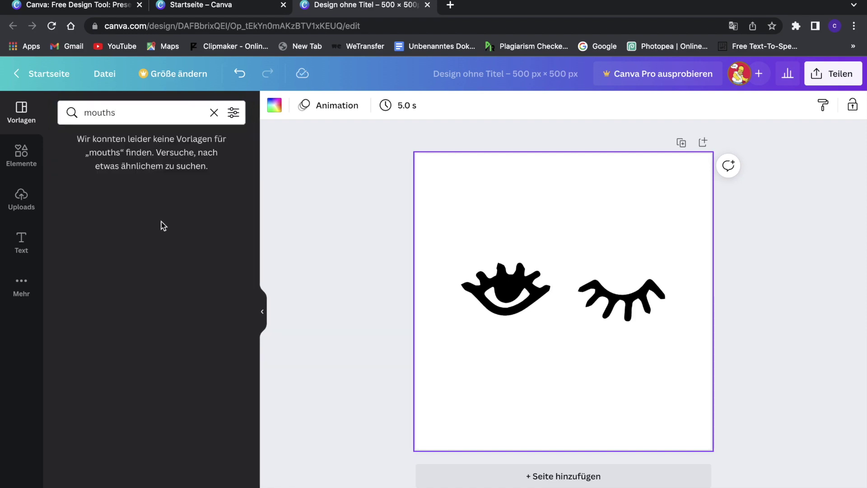
left_click_drag(446, 199, 514, 353)
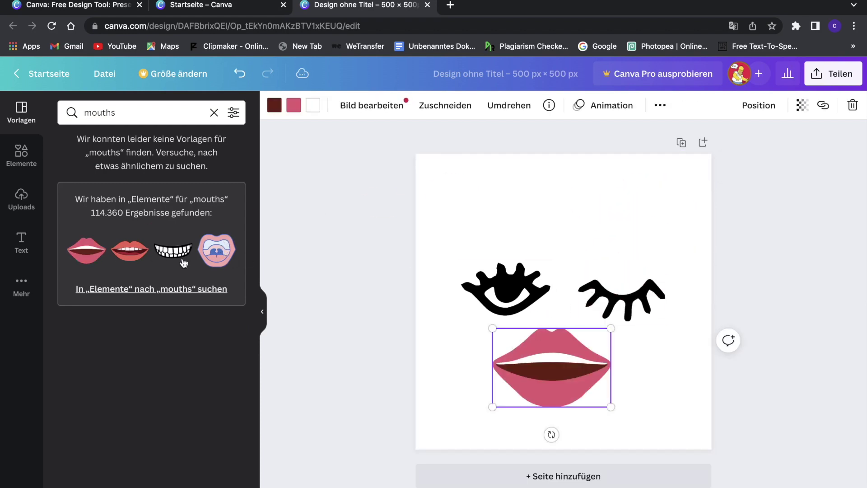
Step: Add the red toothy mouth and black teeth grin, then delete the watermarked red mouth
left_click(129, 252)
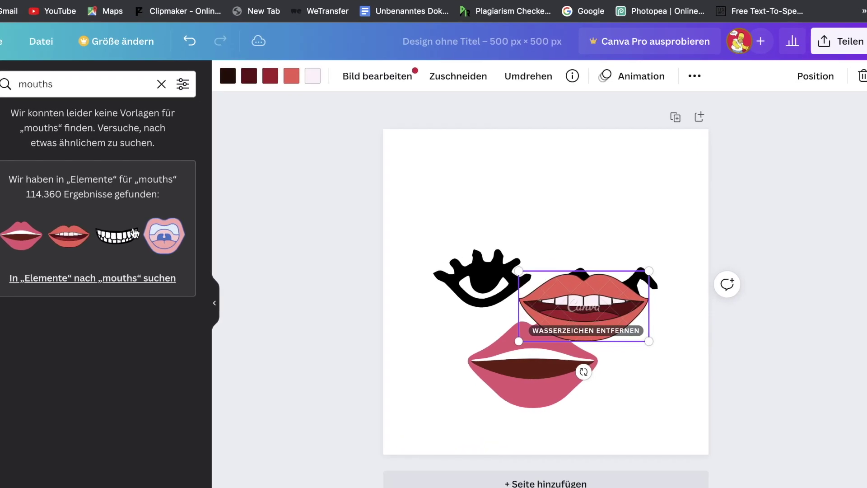
left_click(135, 233)
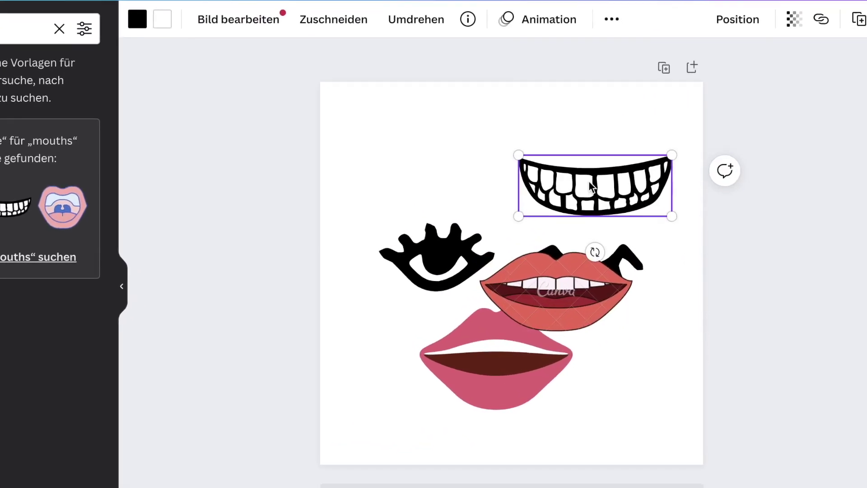
left_click(541, 254)
key("Delete")
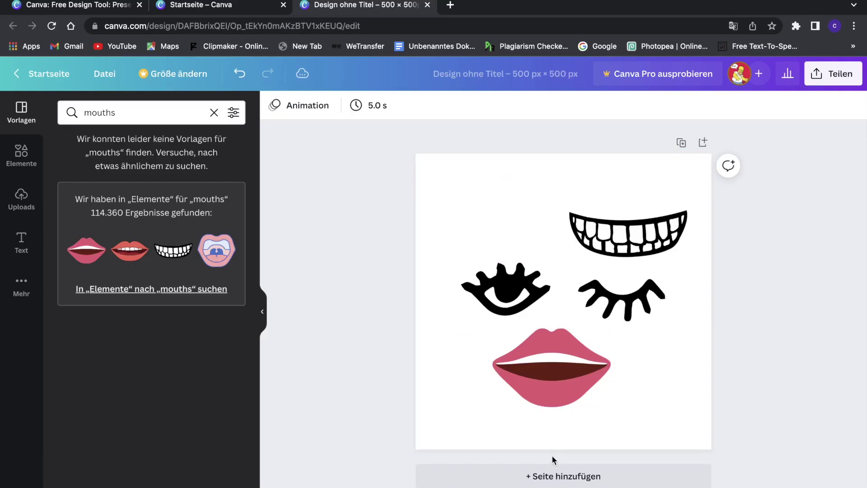
Step: Add three blank pages to the design
left_click(540, 478)
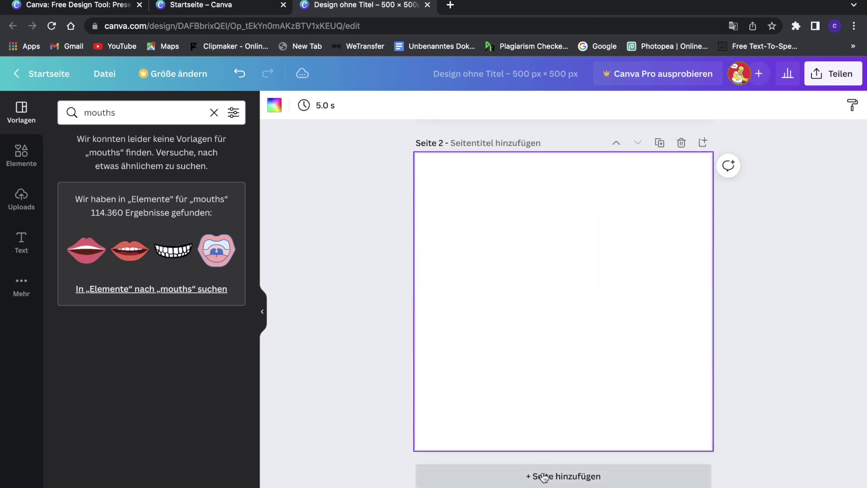
left_click(542, 476)
left_click(542, 476)
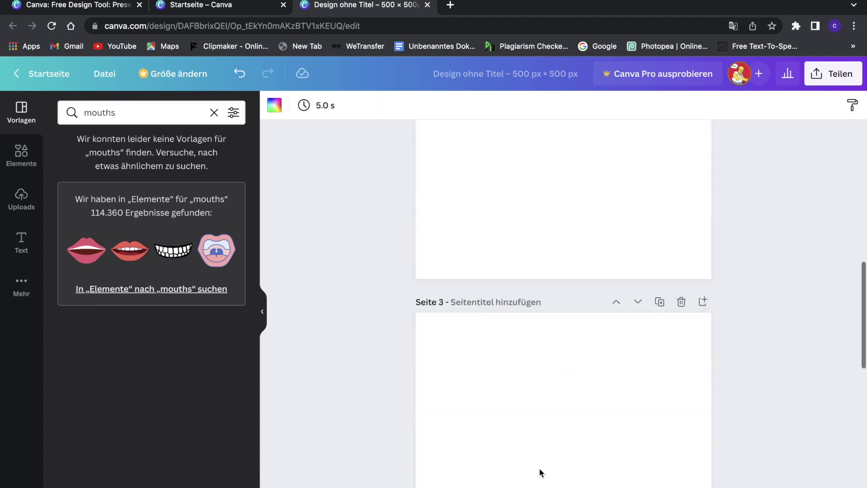
Step: Paste a copy of page 1's pink lips onto page 2
scroll(540, 472, "up", 10)
left_click(562, 382)
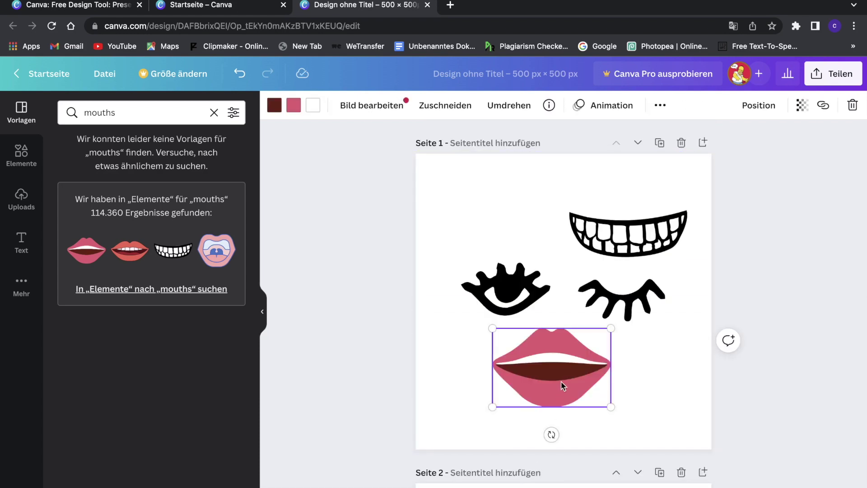
scroll(553, 393, "down", 5)
left_click(544, 411)
key("ctrl+v")
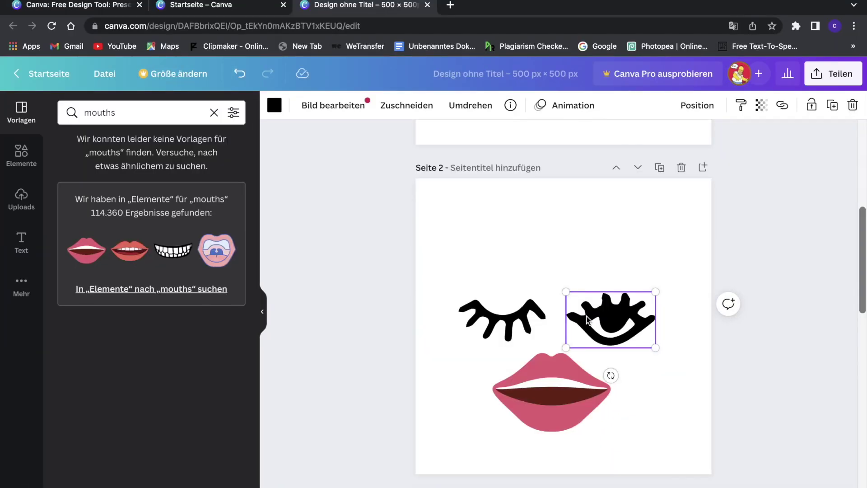
Step: Paste the open eye onto page 3 and copy the closed eye from page 2
scroll(587, 318, "down", 5)
key("ctrl+v")
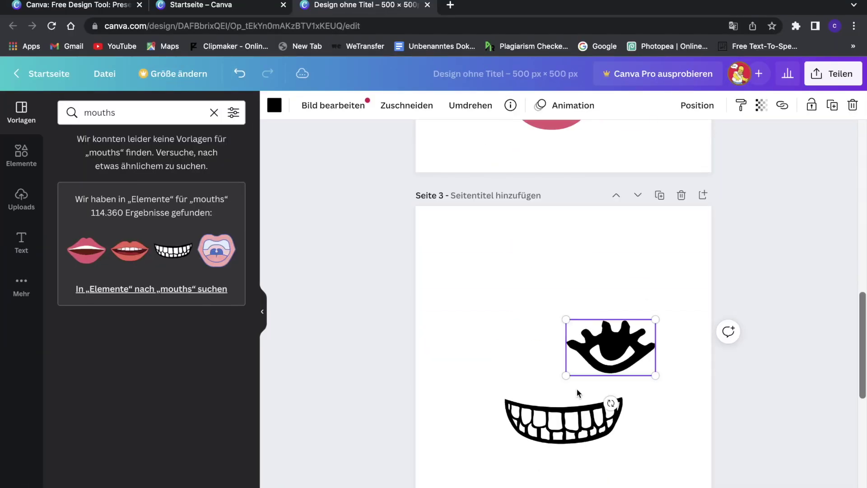
scroll(567, 351, "up", 5)
left_click(527, 258)
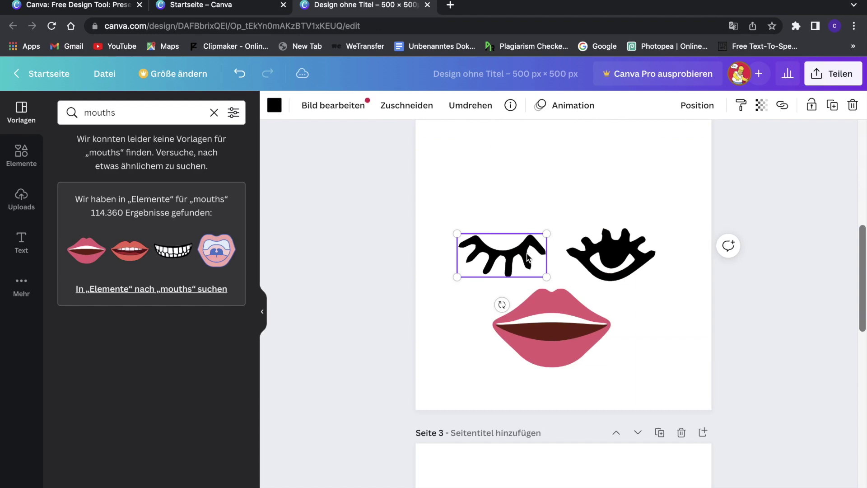
key("ctrl+c")
scroll(527, 257, "down", 5)
Step: Paste the closed eye onto page 3, return to page 1, and open the Canva Pro trial offer
key("ctrl+v")
scroll(534, 332, "up", 5)
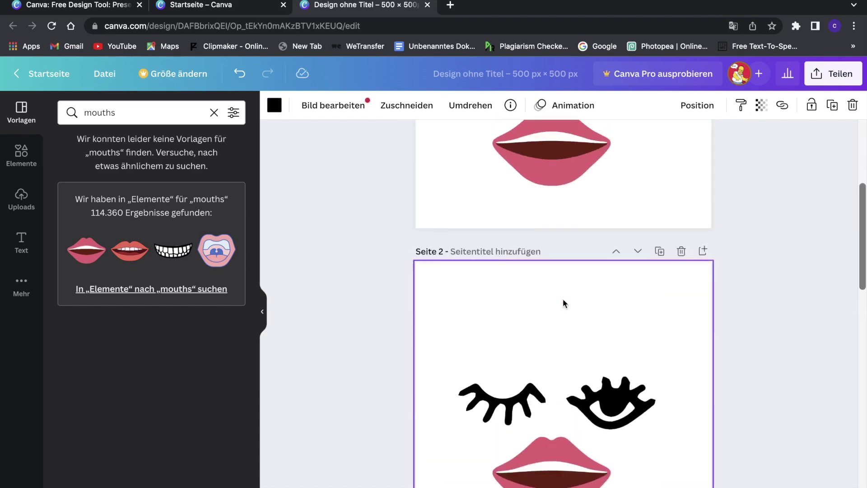
scroll(564, 303, "up", 5)
scroll(563, 300, "down", 10)
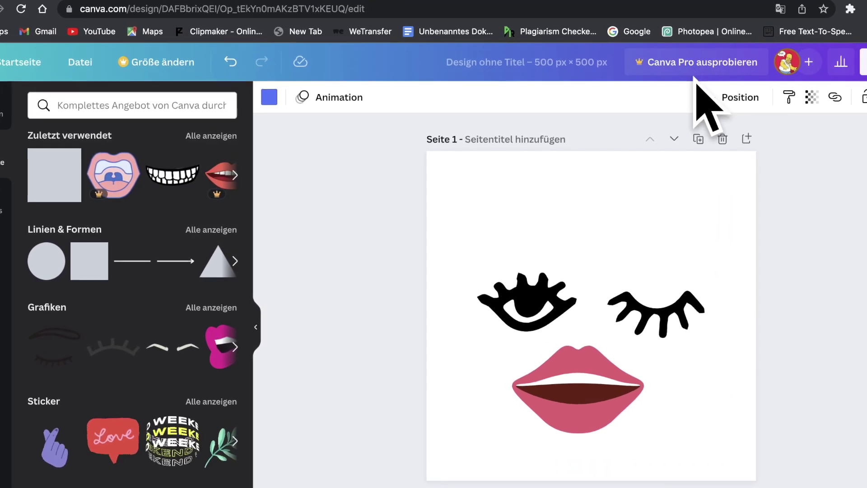
left_click(708, 69)
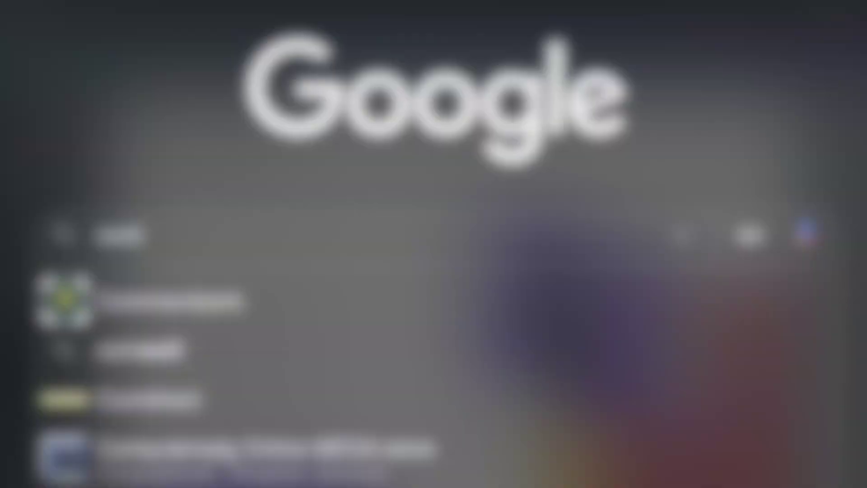
Step: Search Google images for 'comic like mouths' and preview the Shutterstock Comic Mouth Set
type("ic like mouths")
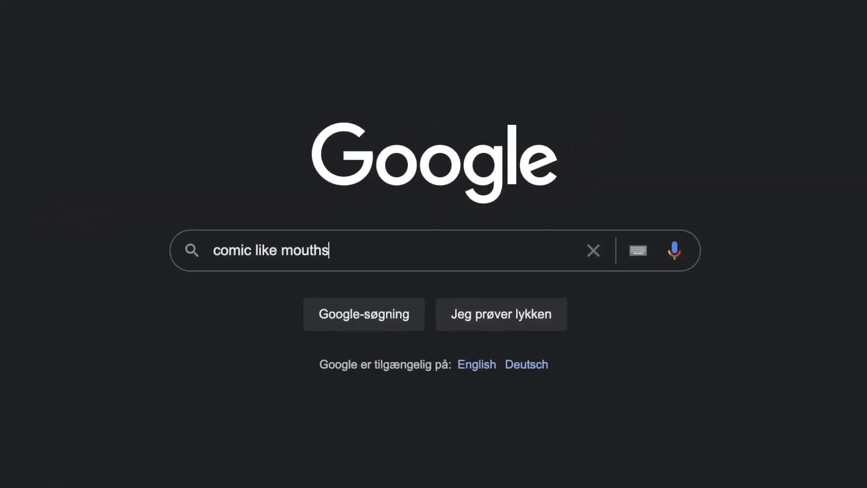
key("Return")
left_click(90, 76)
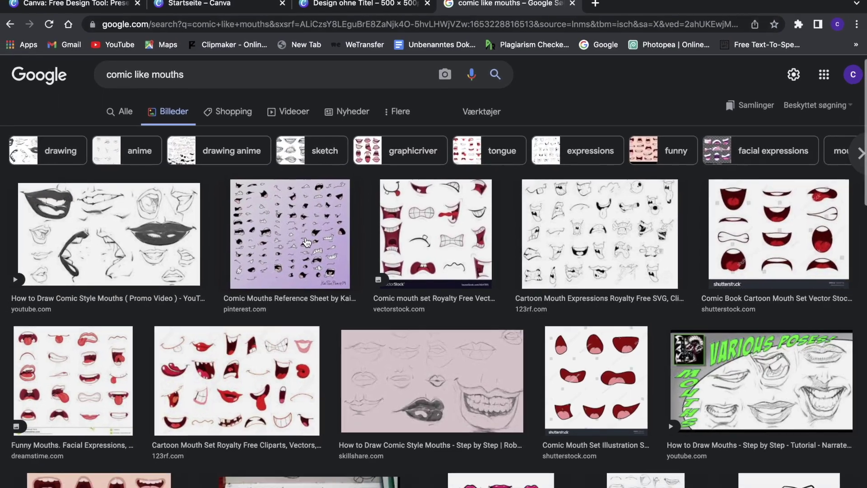
scroll(307, 243, "down", 3)
scroll(307, 243, "down", 2)
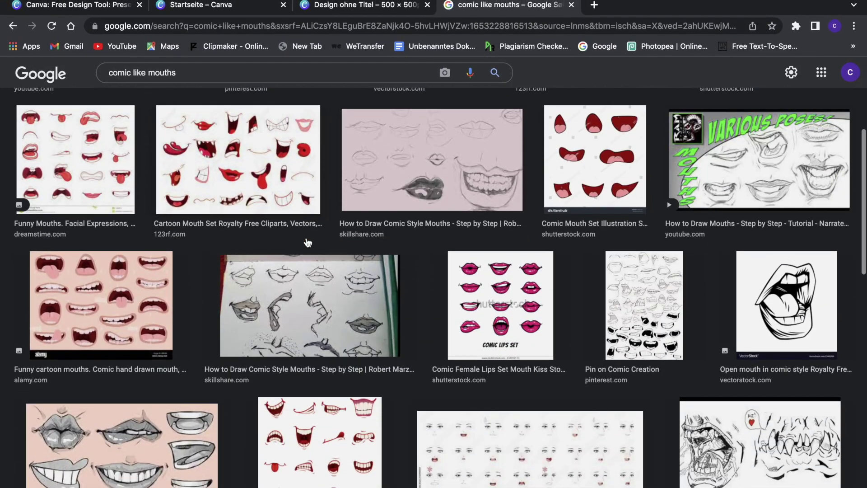
left_click(585, 177)
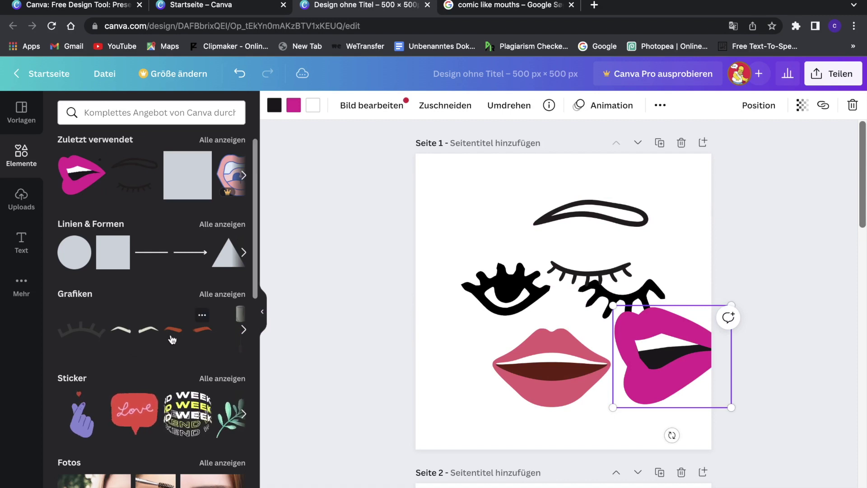
Step: Add the brown eyebrows, enlarging them and placing them just above the eyes
left_click(519, 245)
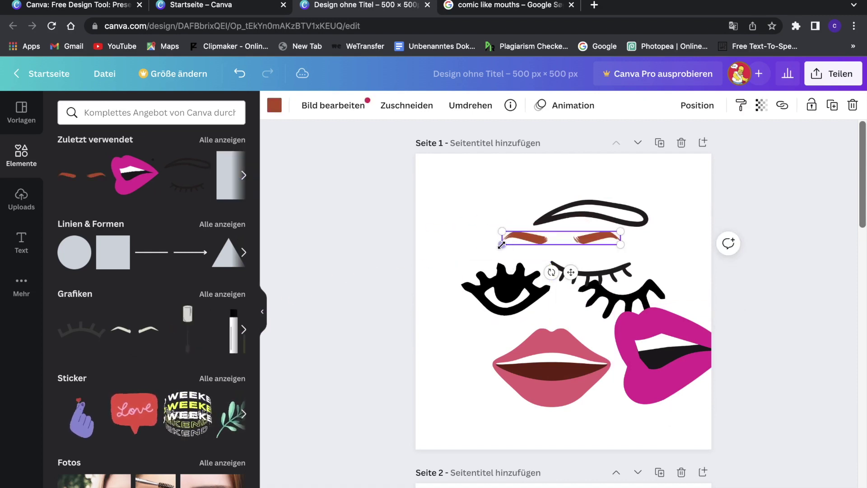
left_click_drag(501, 244, 395, 304)
left_click_drag(518, 242, 570, 248)
Step: Delete the magenta lips and the thin lash graphic with the black brow
left_click(652, 352)
key("Delete")
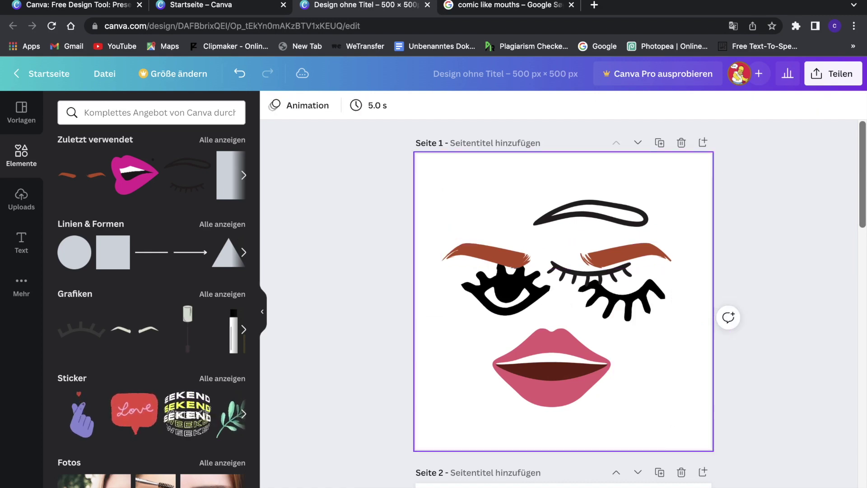
left_click(580, 278)
key("Delete")
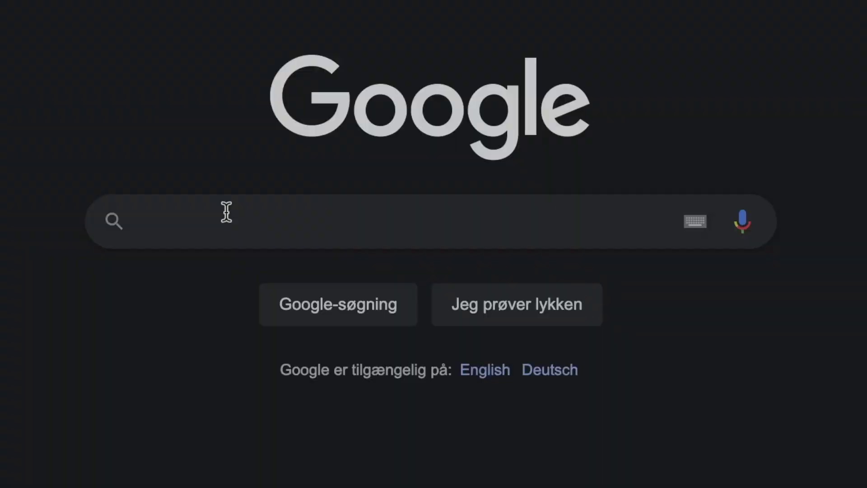
Step: Search Google for kleki.com, fixing the mistyped letter
type("klekti")
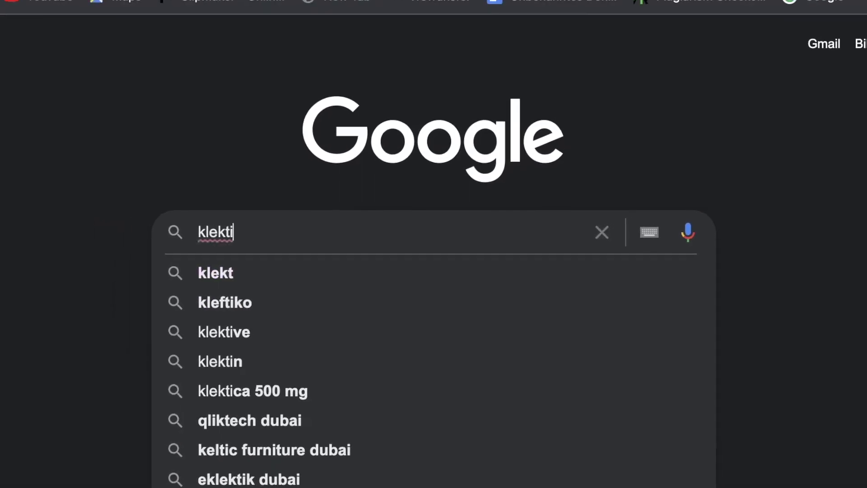
key("BackSpace")
type("i.com")
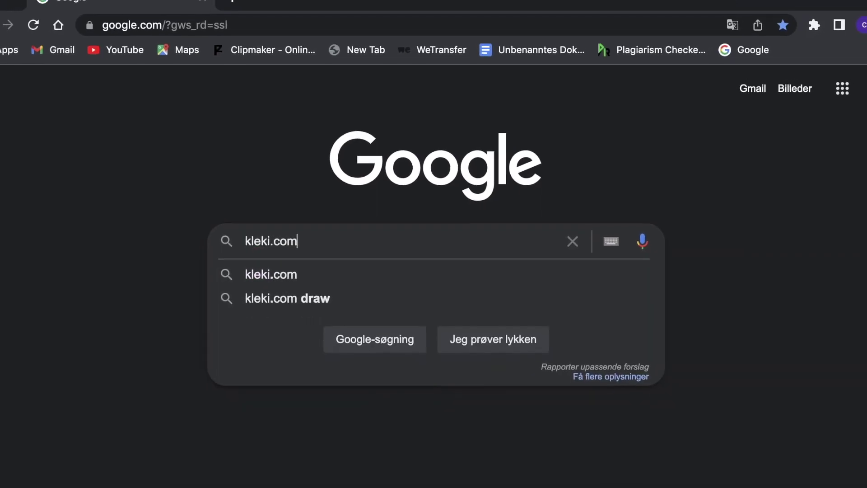
key("Return")
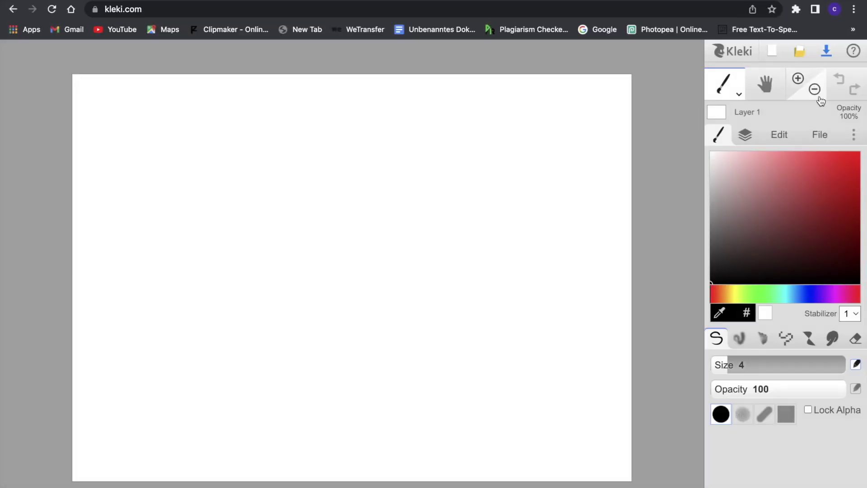
Step: Zoom to 50%, set brush size 23, undo the black scribble, and fill the figure green
left_click(820, 96)
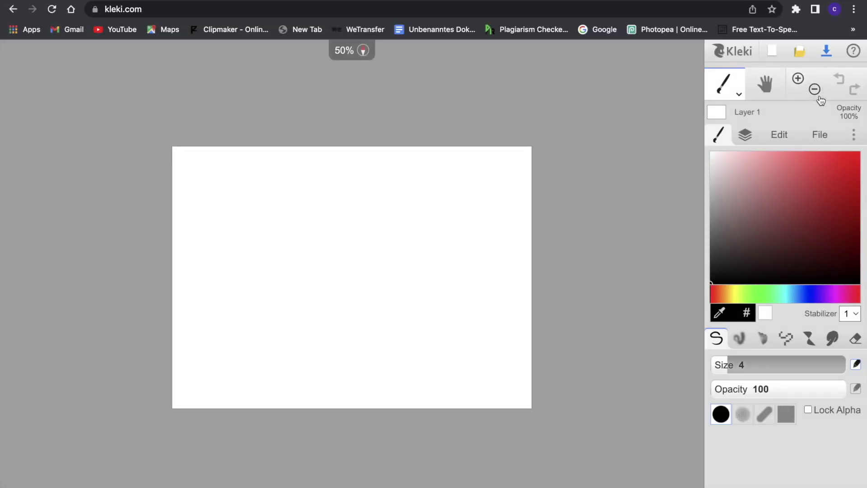
left_click(820, 97)
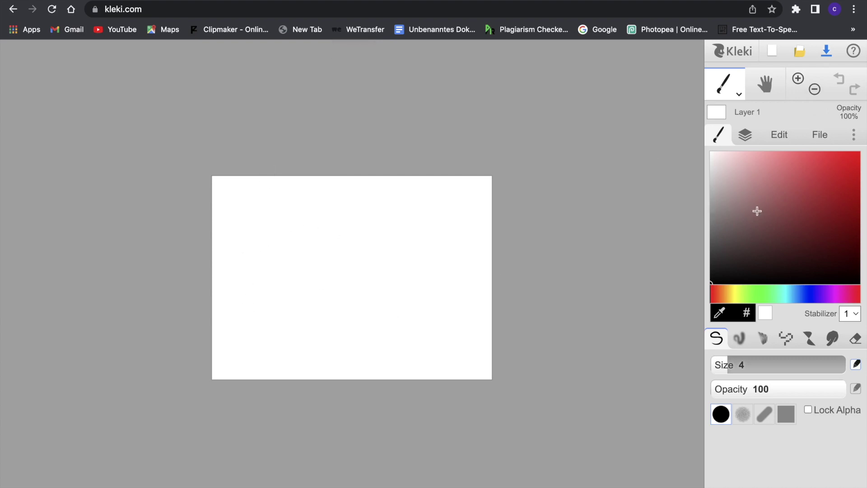
left_click_drag(739, 371, 755, 371)
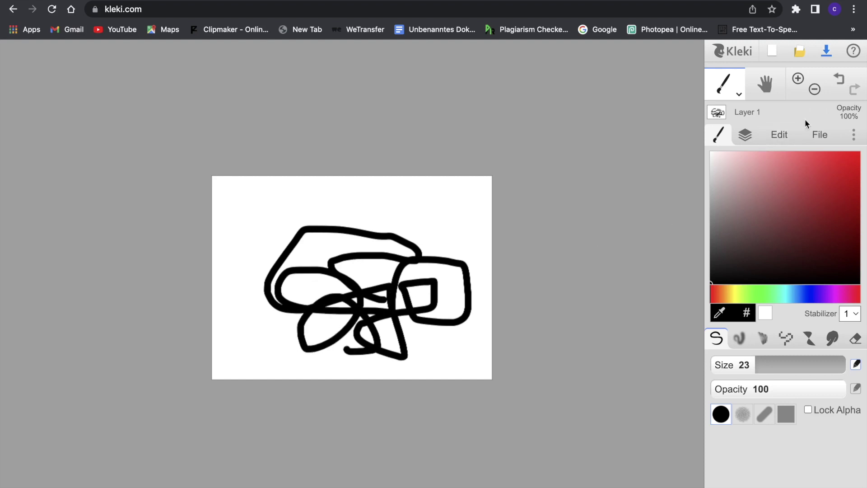
left_click(835, 84)
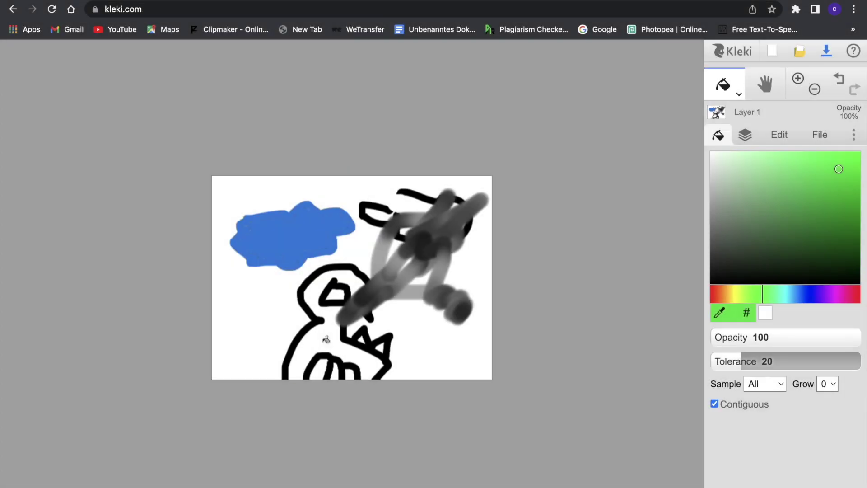
left_click(365, 333)
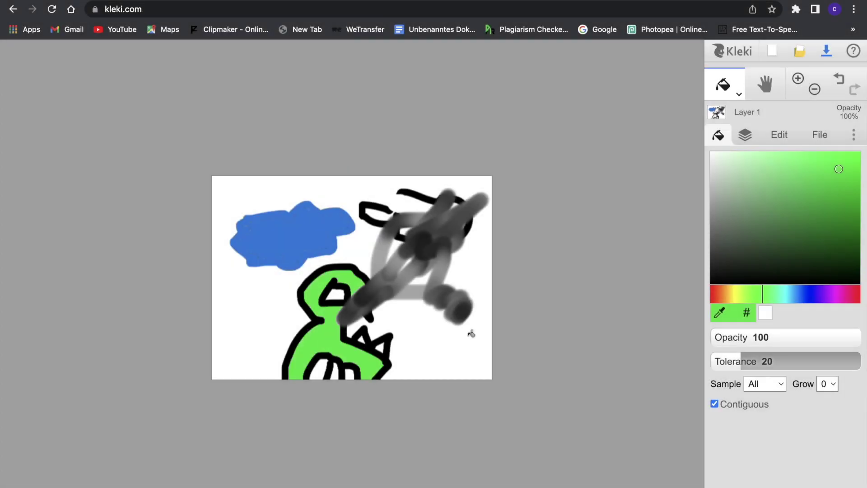
Step: Fill the figure's mouth with orange and yellow picked on the hue slider
left_click(719, 291)
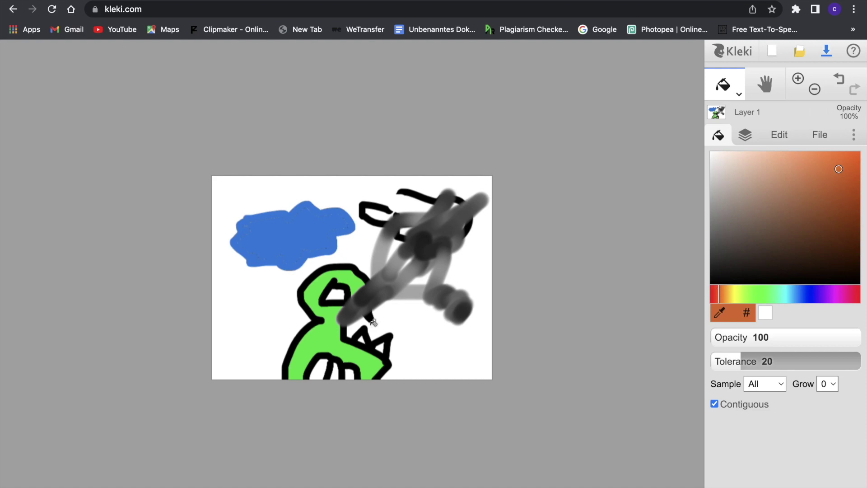
left_click_drag(727, 294, 730, 294)
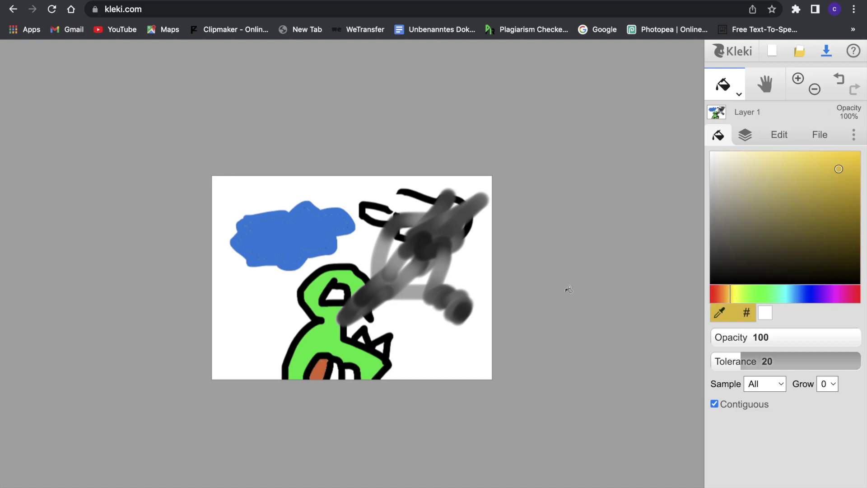
left_click(739, 297)
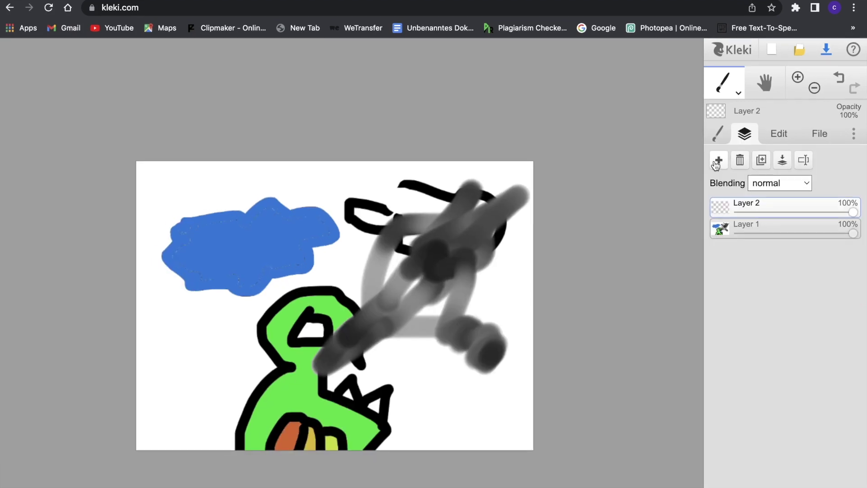
Step: Add empty layers up to Layer 11 and return to the brush settings
left_click(716, 160)
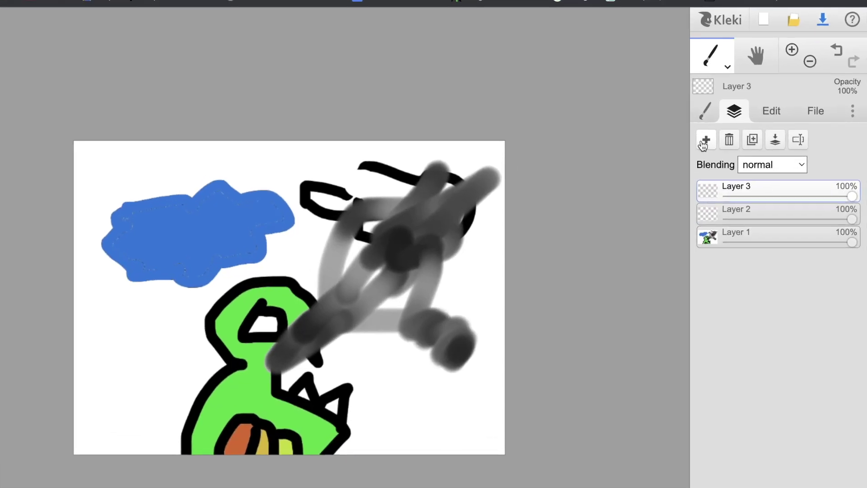
left_click(716, 160)
left_click(717, 159)
left_click(716, 159)
left_click(716, 159)
left_click(716, 160)
left_click(717, 159)
left_click(666, 82)
left_click(666, 83)
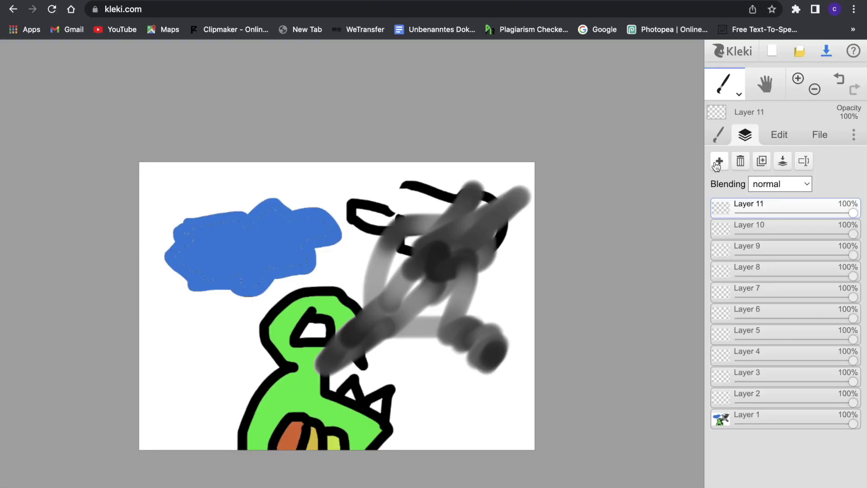
left_click(719, 135)
left_click_drag(466, 409, 449, 383)
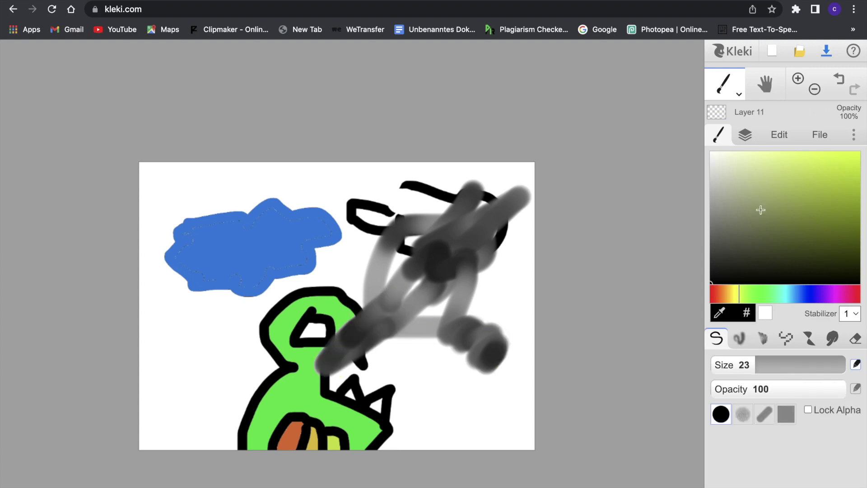
left_click(849, 315)
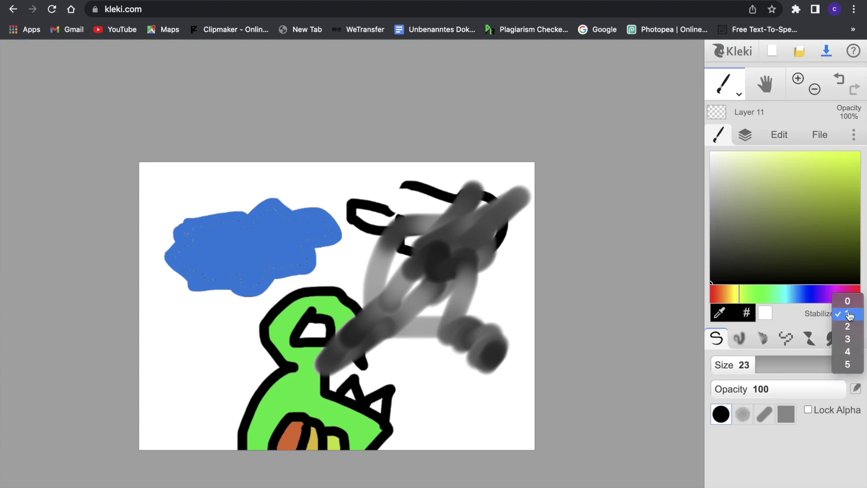
Step: Set the stabilizer to 3, undo the left black stroke, and paste the copied eye onto page 3
left_click(848, 340)
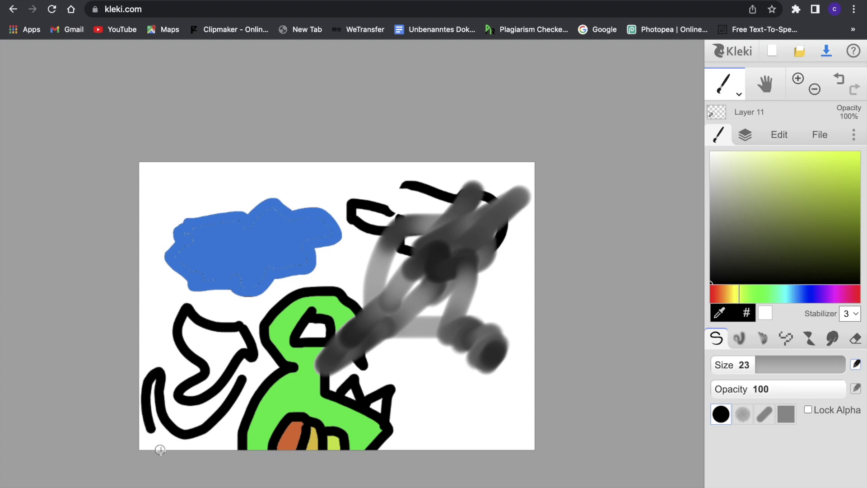
key("ctrl+z")
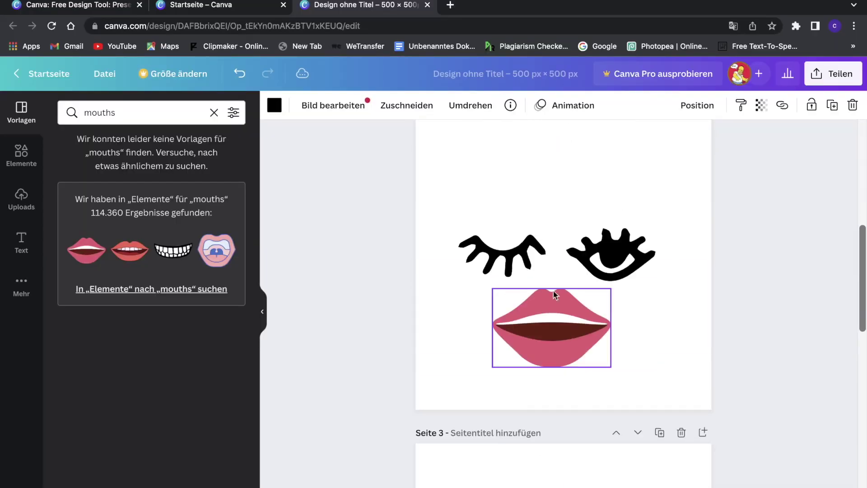
scroll(527, 251, "down", 6)
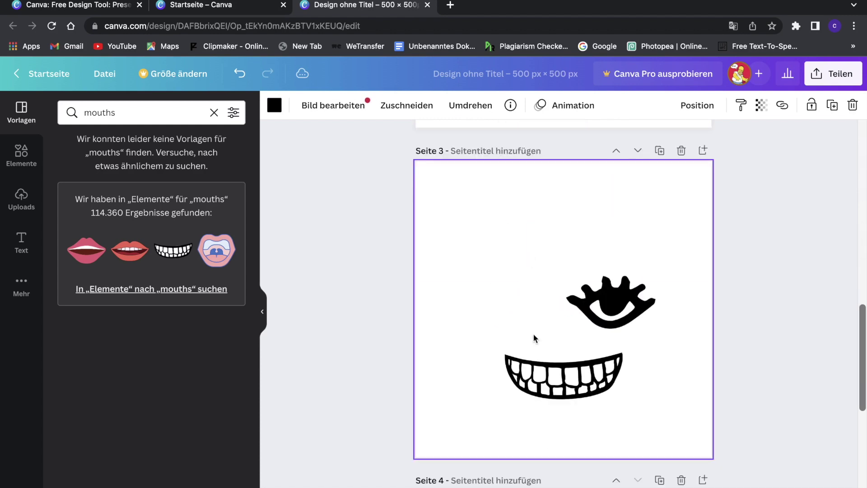
key("ctrl+v")
scroll(555, 316, "up", 4)
scroll(562, 299, "up", 8)
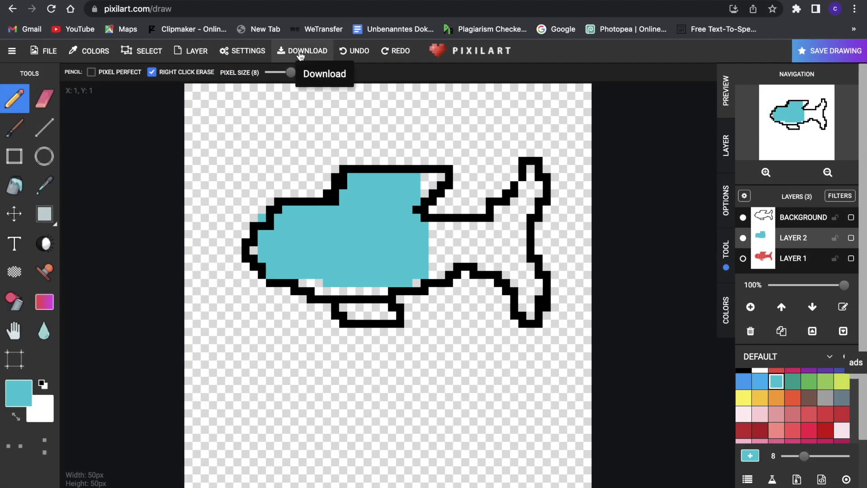
Step: With a size-4 pencil, paint the fish's body, tail, bottom fin and top notch cyan
left_click_drag(291, 73, 275, 73)
mouse_move(434, 226)
left_mouse_down()
mouse_move(529, 206)
mouse_move(537, 307)
left_mouse_up()
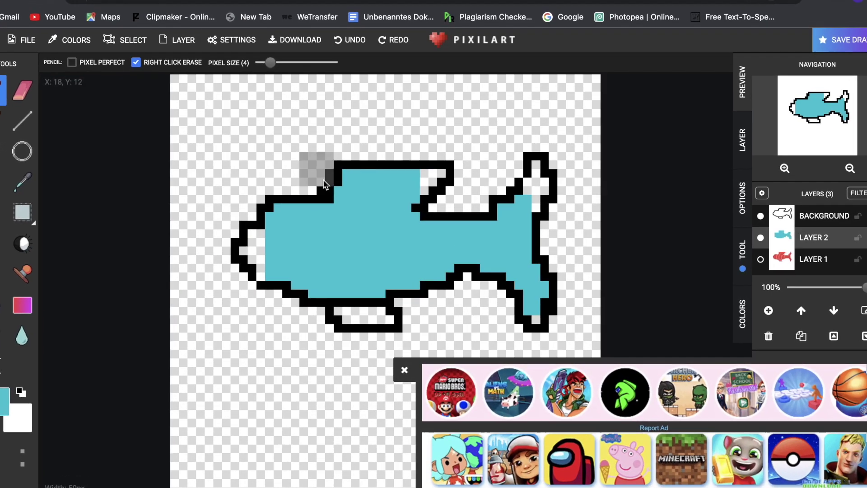
left_click_drag(345, 315, 389, 316)
mouse_move(431, 176)
left_mouse_down()
mouse_move(538, 181)
mouse_move(524, 132)
left_mouse_up()
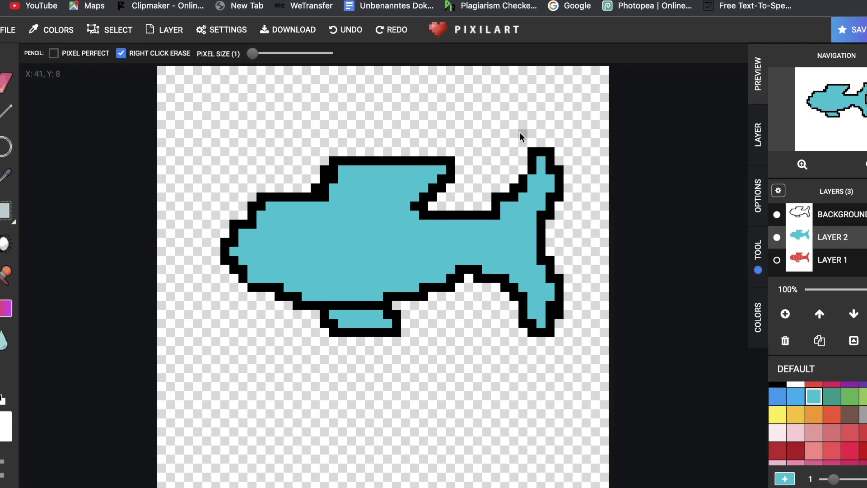
Step: With a 1-pixel blue pencil, dot eight small spots across the fish
left_click(770, 393)
left_click_drag(267, 58, 251, 58)
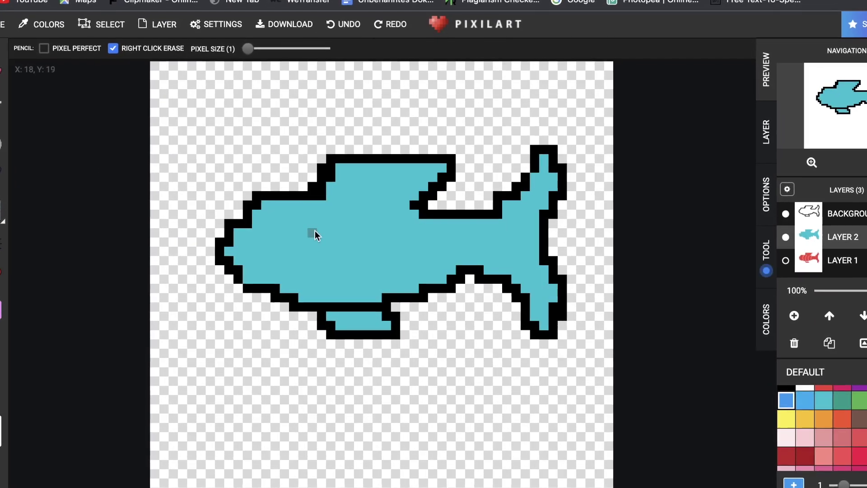
left_click(315, 232)
left_click(363, 247)
left_click(413, 241)
left_click(465, 246)
left_click(326, 284)
left_click(400, 274)
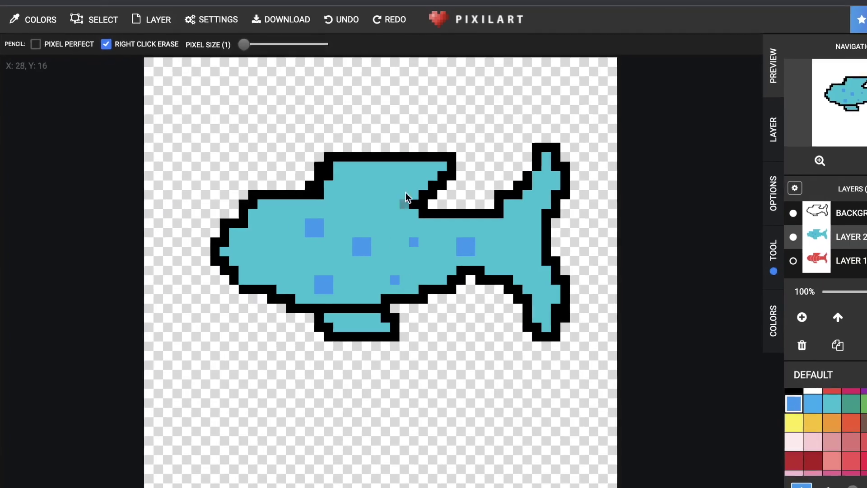
left_click(312, 260)
left_click(358, 205)
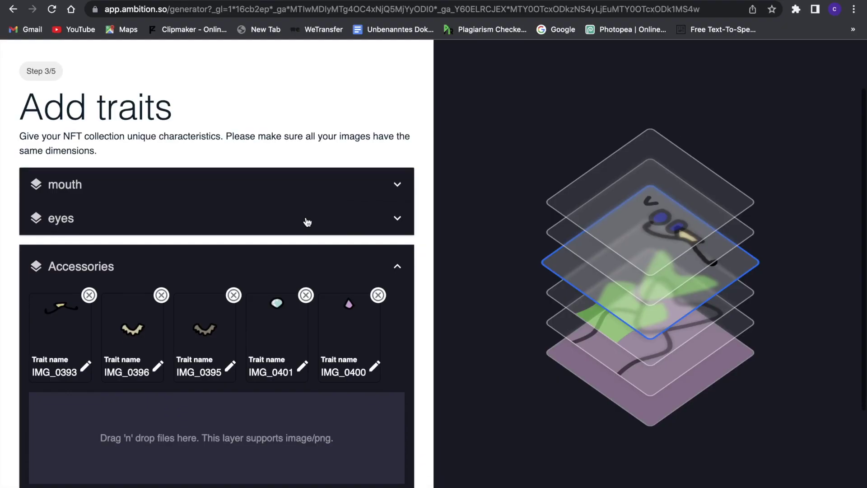
scroll(306, 221, "down", 1)
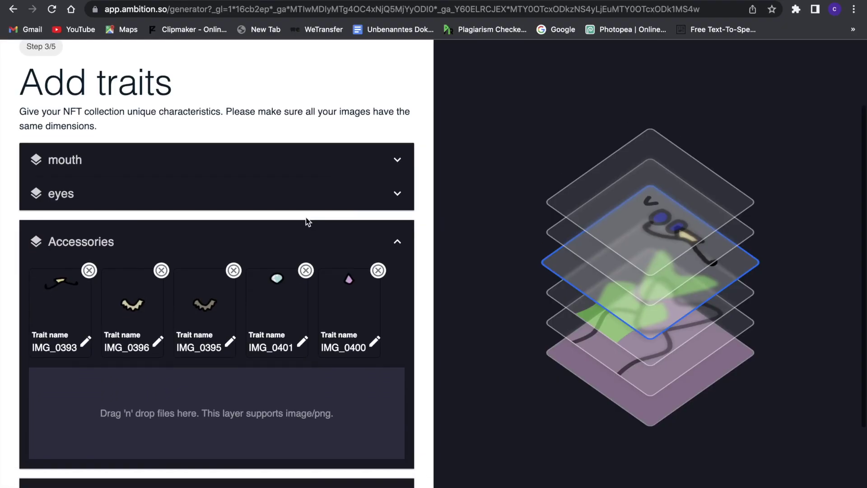
left_click(324, 162)
scroll(280, 203, "down", 2)
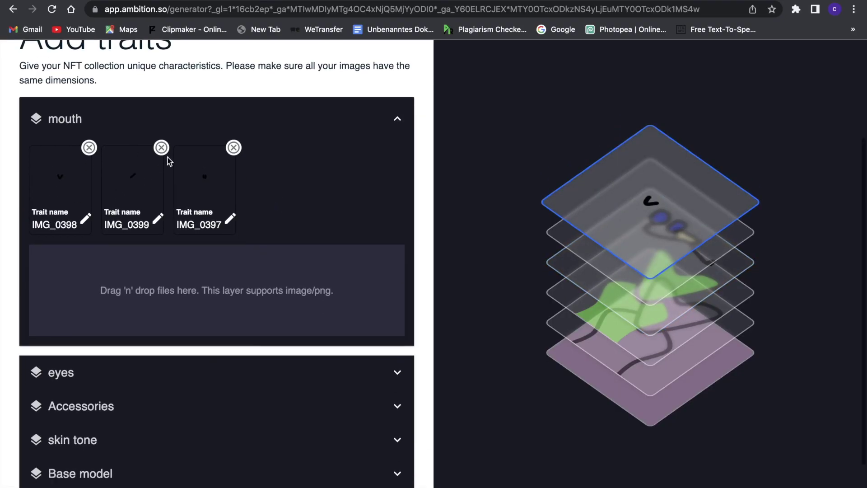
scroll(178, 197, "down", 3)
left_click(138, 298)
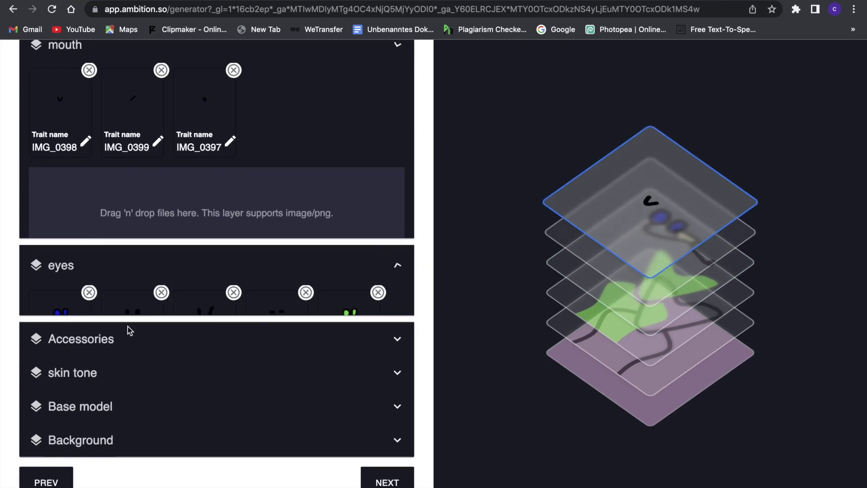
left_click(116, 348)
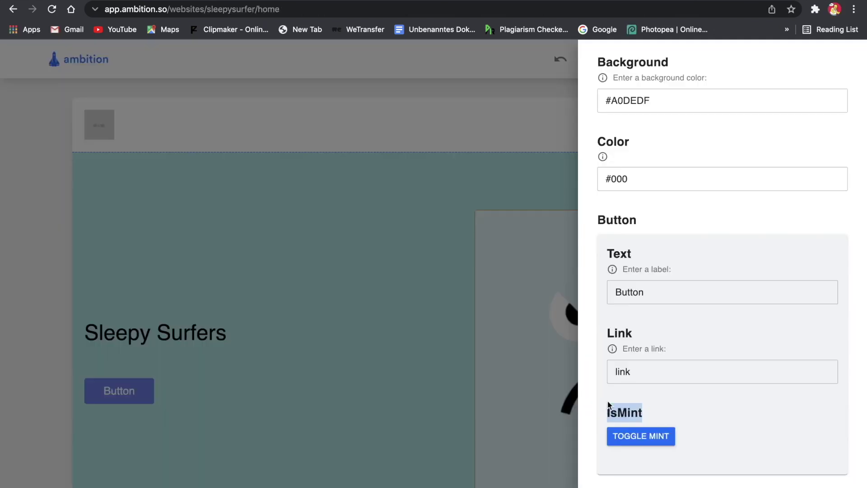
Step: Change the Sleepy Surfers hero button label from 'Button' to 'Mint'
left_click(651, 299)
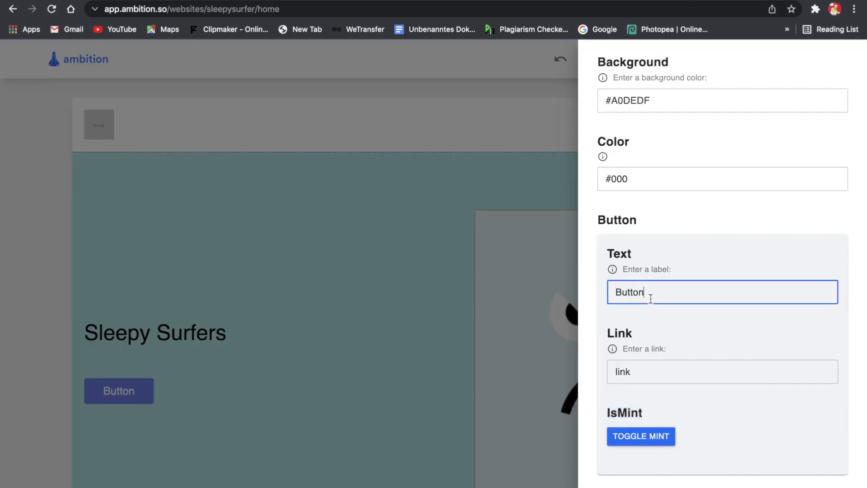
key("BackSpace")
key("BackSpace")
key("BackSpace")
key("BackSpace")
key("BackSpace")
key("BackSpace")
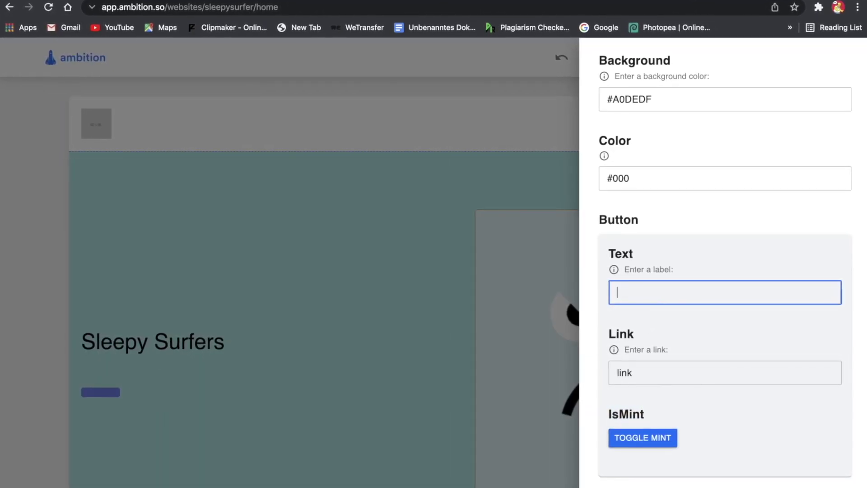
type("Mi")
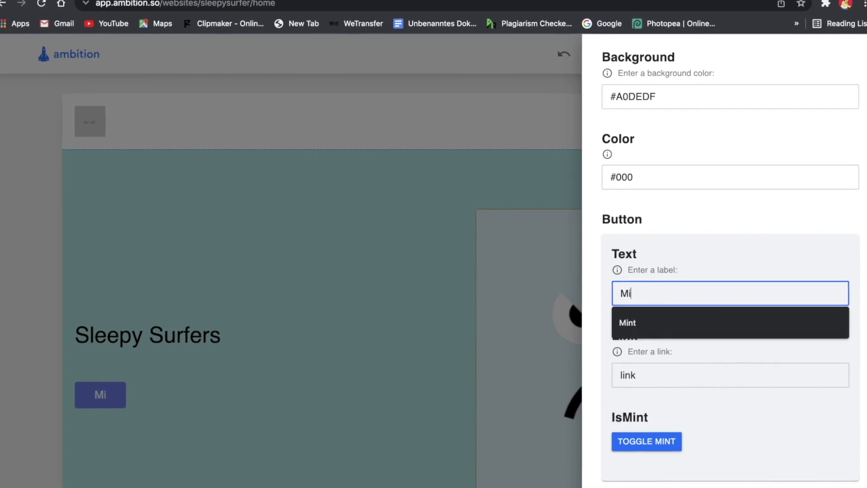
left_click(677, 325)
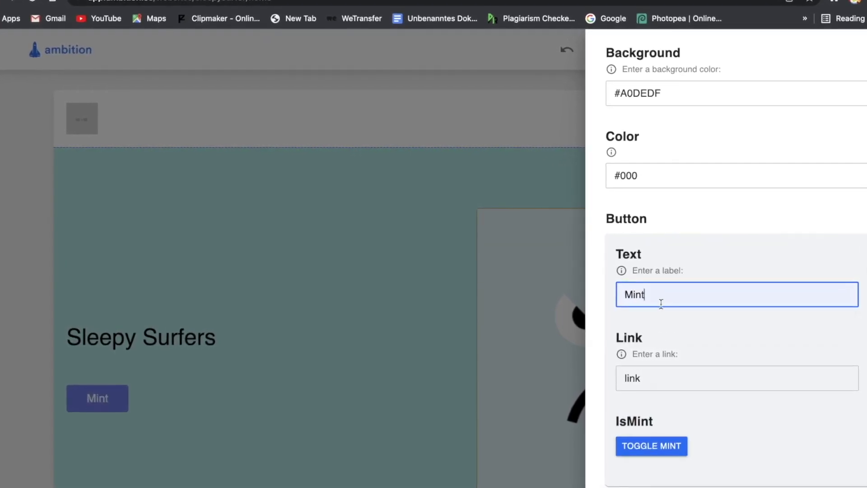
left_click(672, 332)
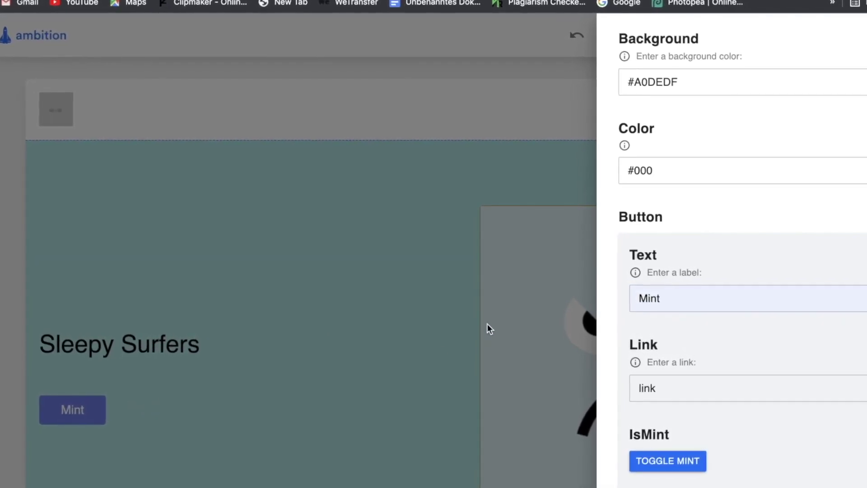
scroll(792, 324, "up", 5)
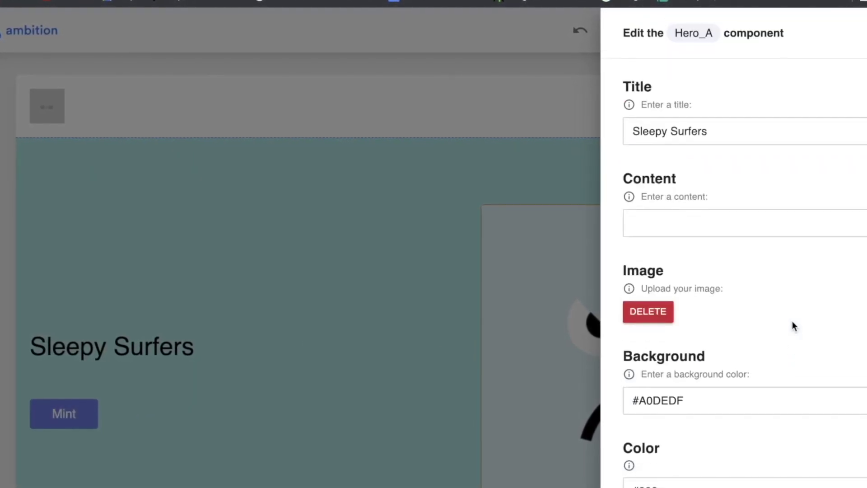